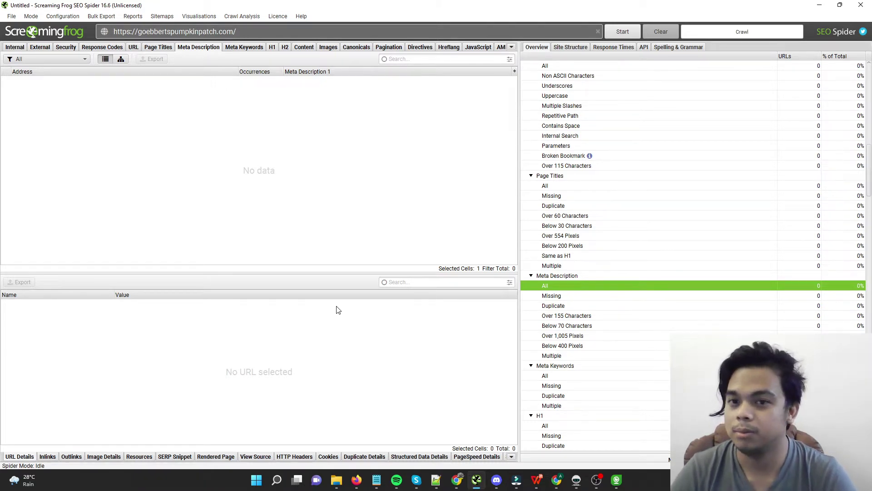
# Focus the crawl address, then Google 'screaming frog free download' and open the official SEO Spider page.
pyautogui.click(333, 350)
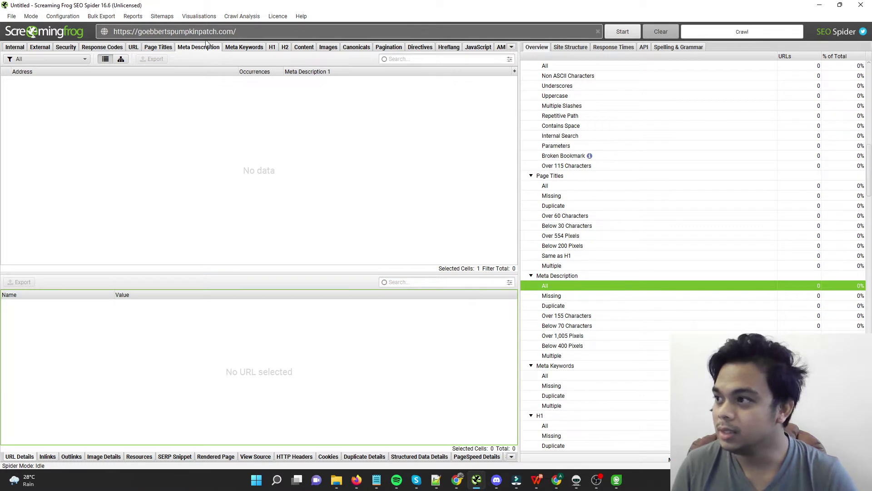
pyautogui.click(273, 28)
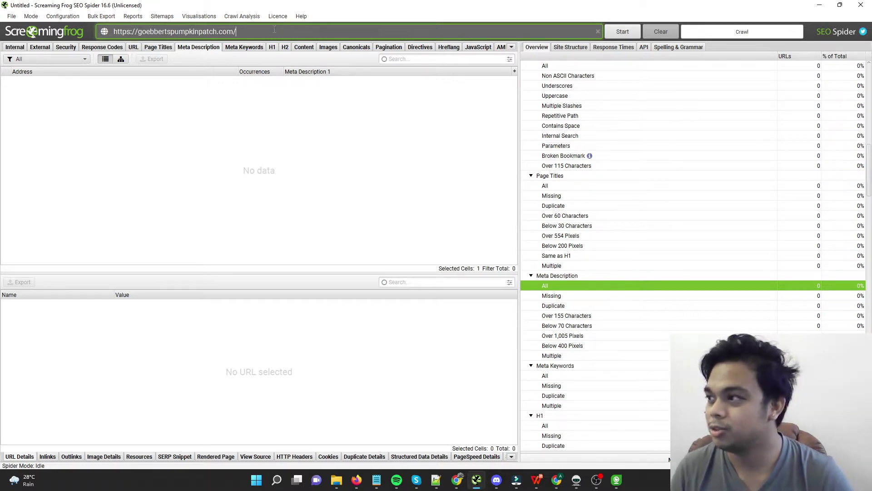
pyautogui.click(357, 480)
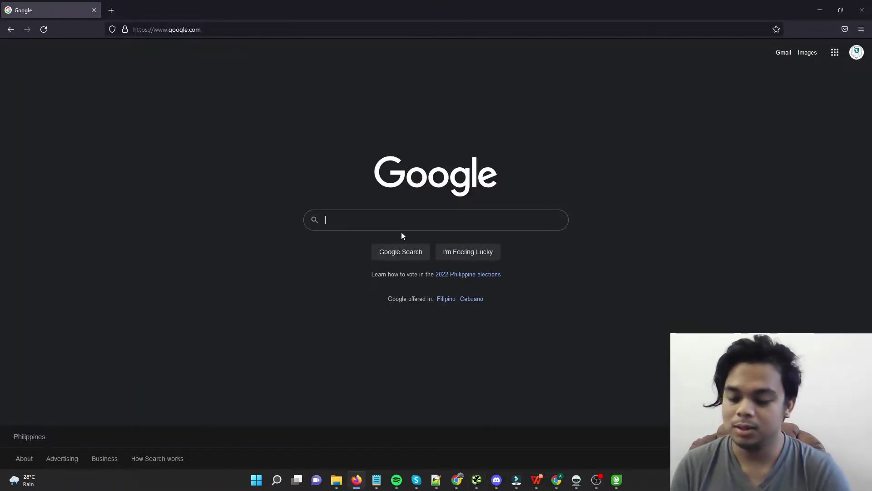
pyautogui.write('screaming frog fr')
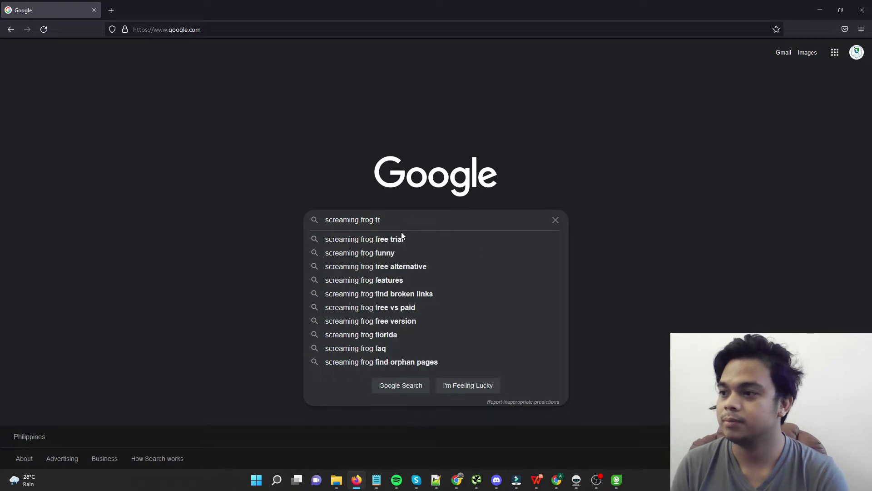
pyautogui.write('ee download')
pyautogui.press('Return')
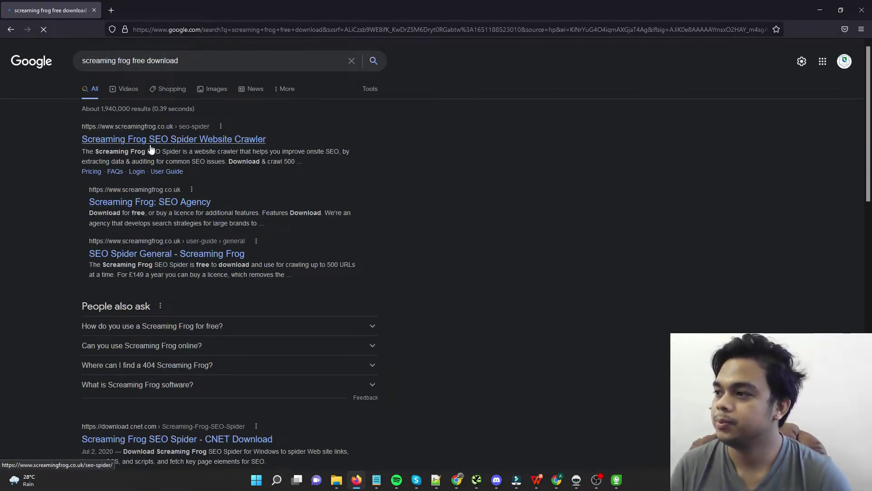
pyautogui.click(206, 138)
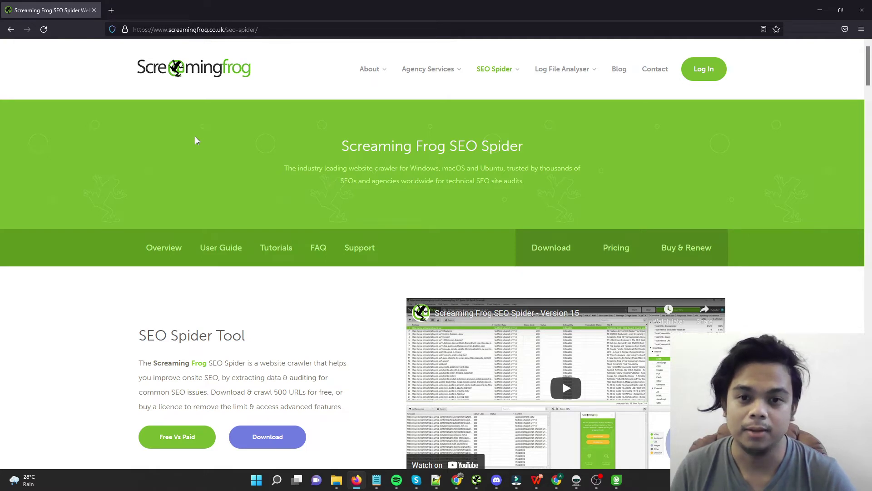
# Scroll down the SEO Spider product page and click its Download button.
pyautogui.scroll(-2, 55, 315)
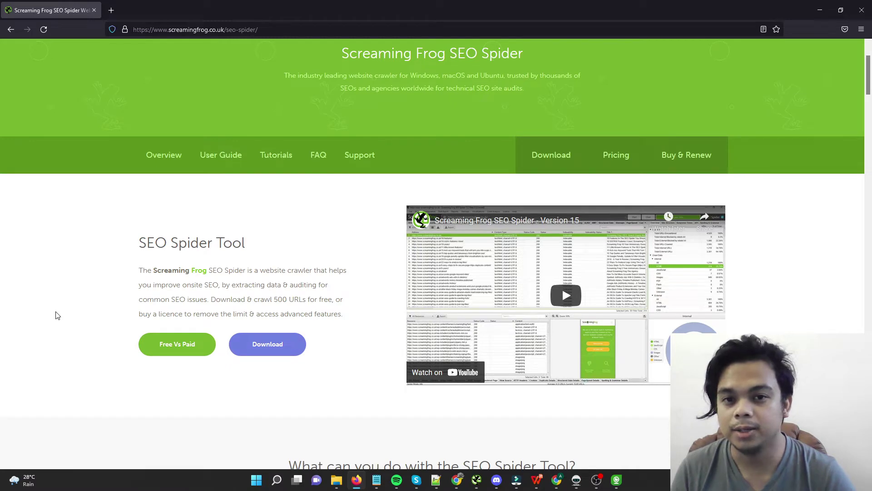
pyautogui.scroll(-2, 56, 315)
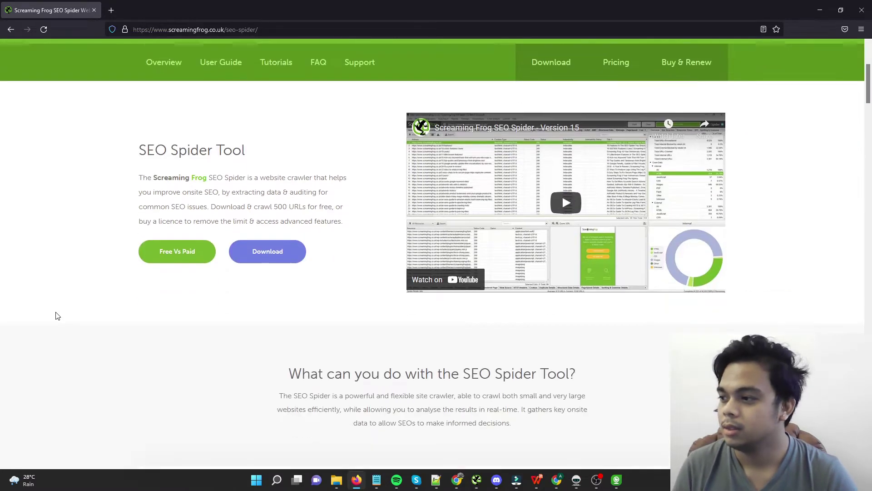
pyautogui.click(272, 249)
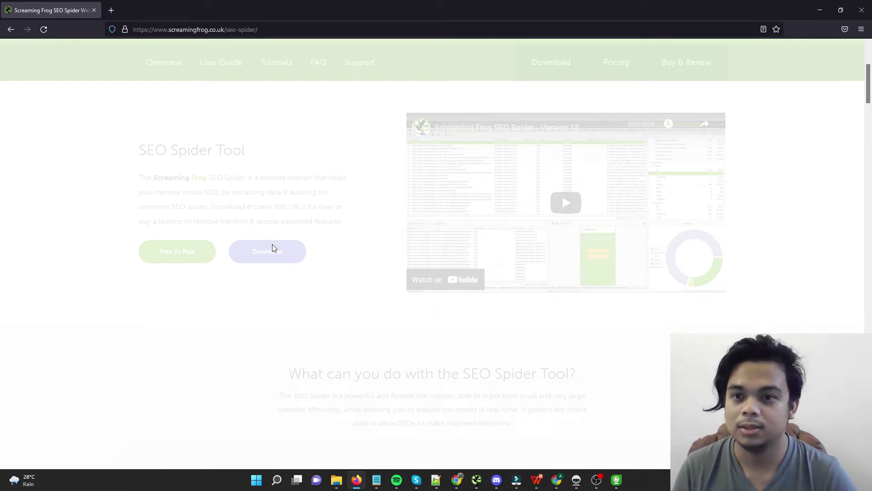
pyautogui.scroll(-3, 318, 411)
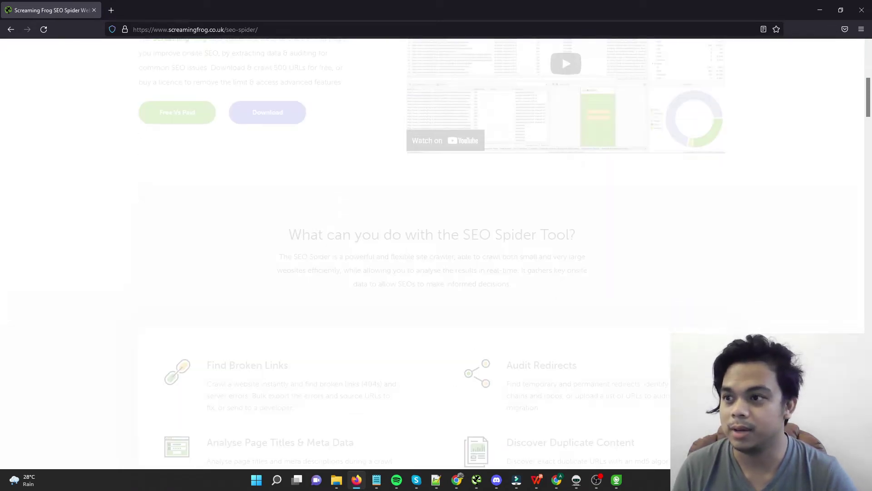
pyautogui.moveTo(869, 98); pyautogui.dragTo(868, 200)
pyautogui.scroll(15, 841, 312)
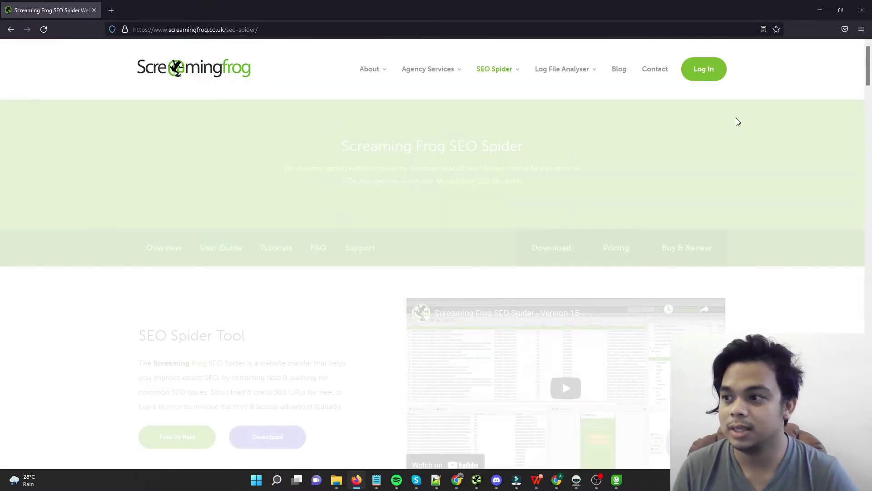
pyautogui.moveTo(465, 157)
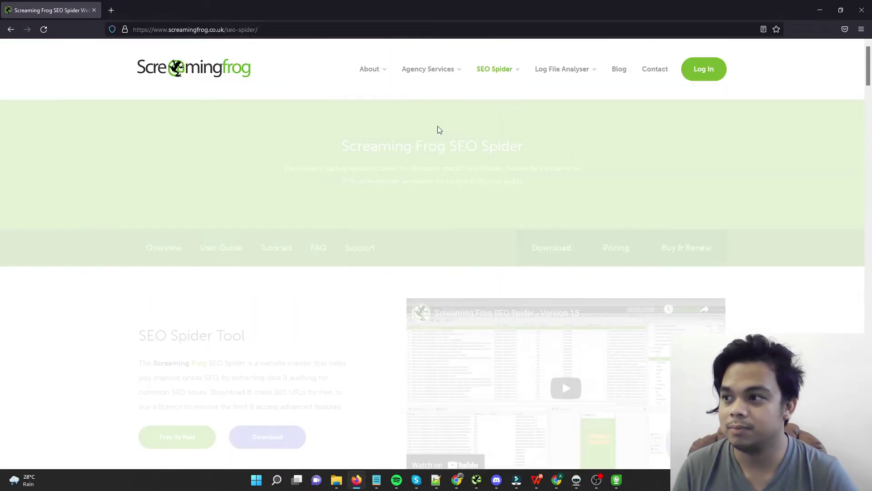
pyautogui.moveTo(431, 97)
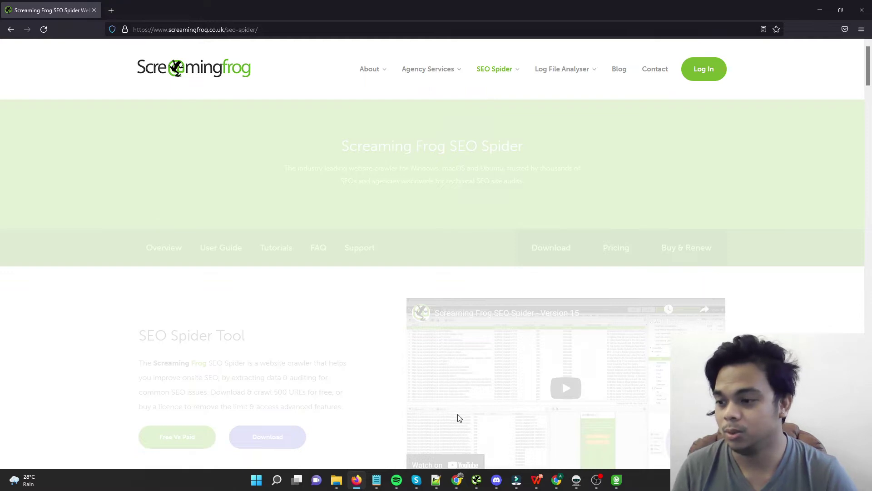
# Crawl goebbertspumpkinpatch.com and inspect the homepage and ice-ice-lately rows with a narrower Address column.
pyautogui.hotkey('alt', 'Tab')
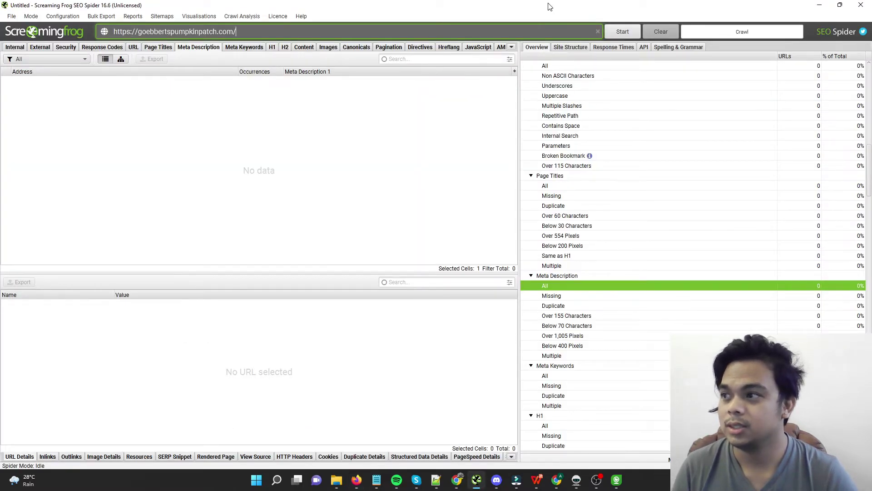
pyautogui.click(619, 30)
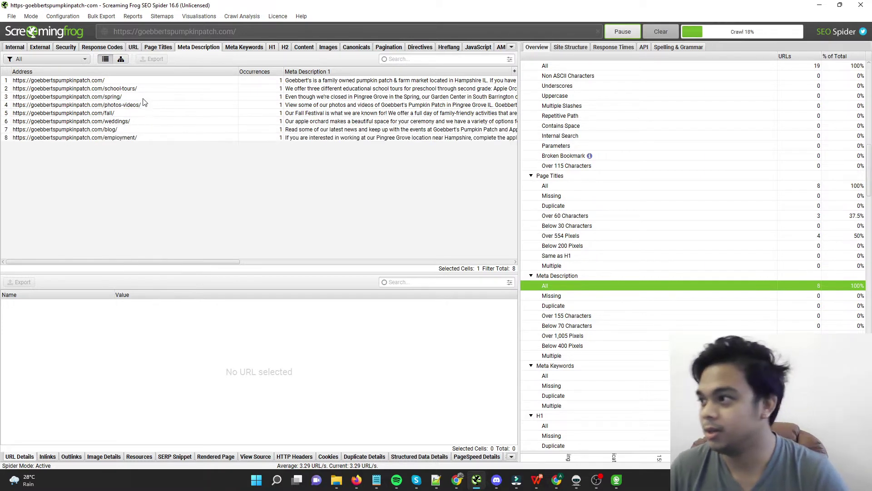
pyautogui.click(144, 82)
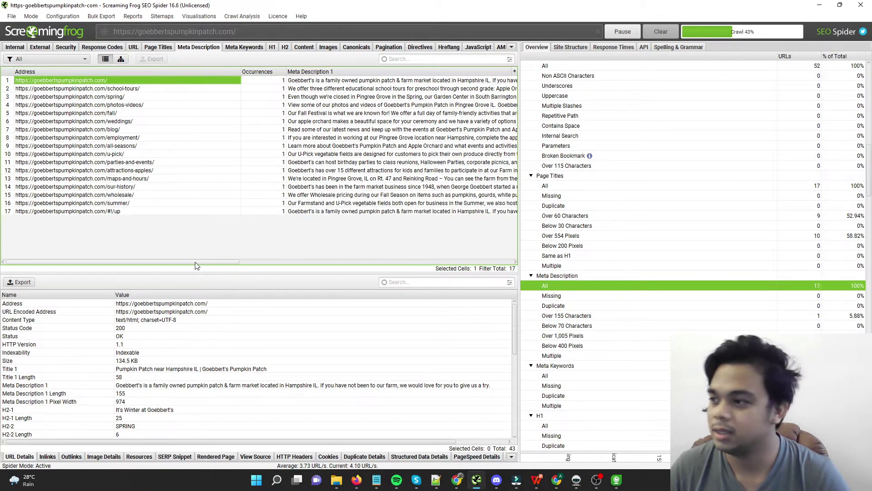
pyautogui.moveTo(196, 263); pyautogui.dragTo(31, 253)
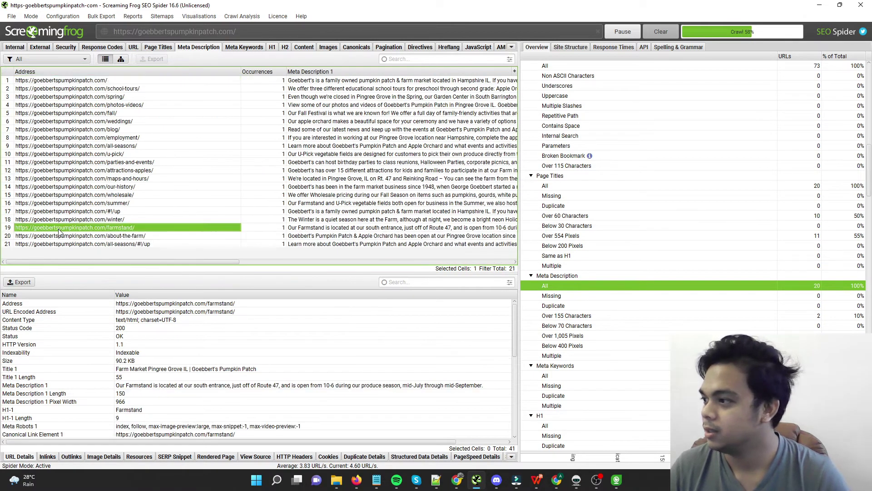
pyautogui.click(147, 252)
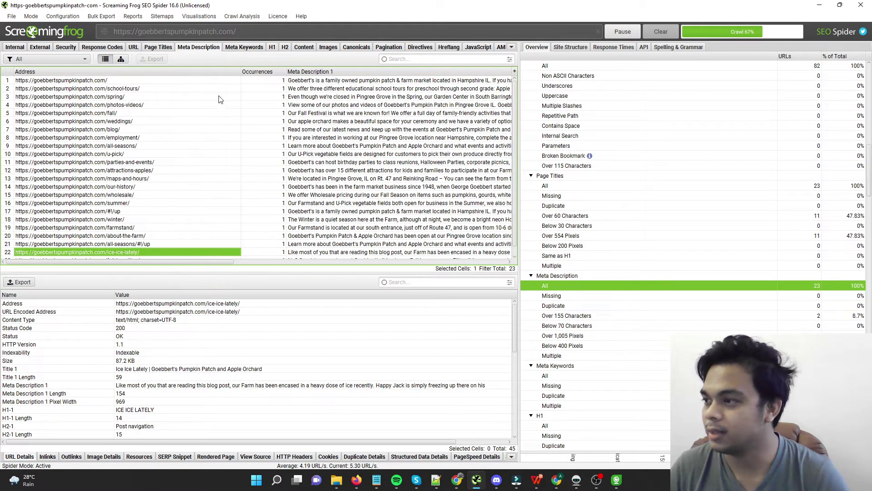
pyautogui.moveTo(240, 72); pyautogui.dragTo(199, 71)
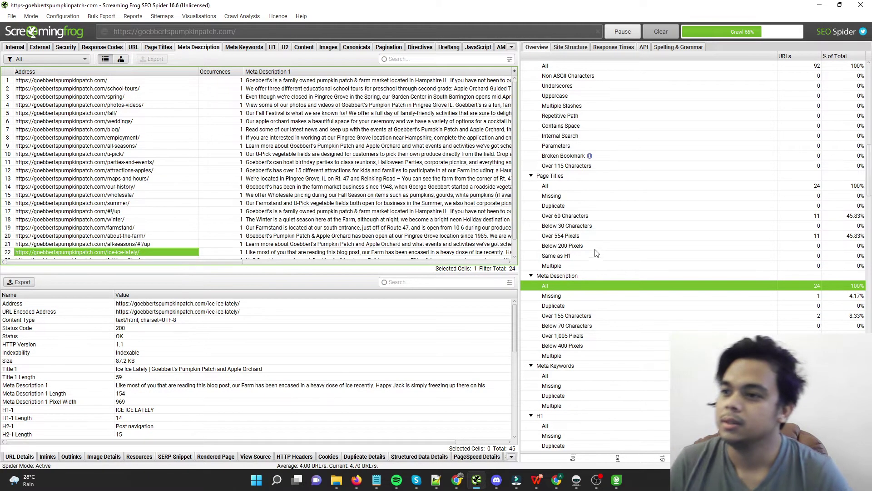
pyautogui.scroll(15, 600, 245)
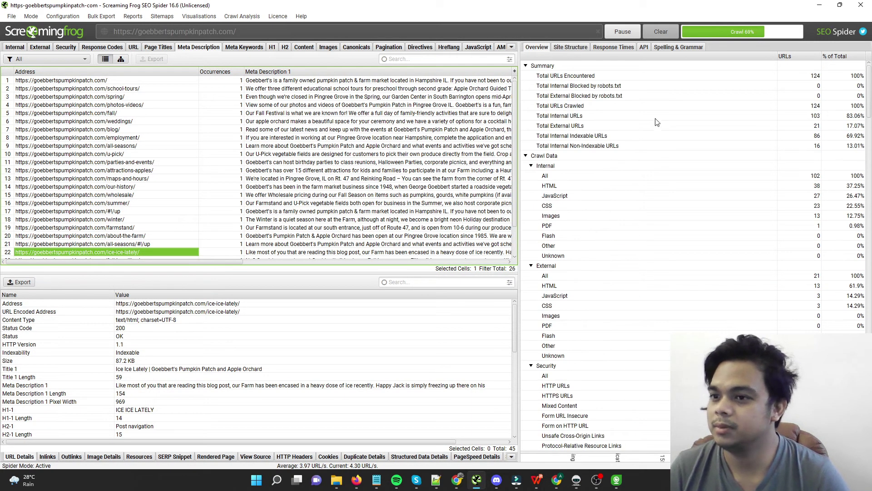
# Show all internal URLs, check the wp-polyfill script row, then filter to the 60 HTML pages.
pyautogui.click(556, 176)
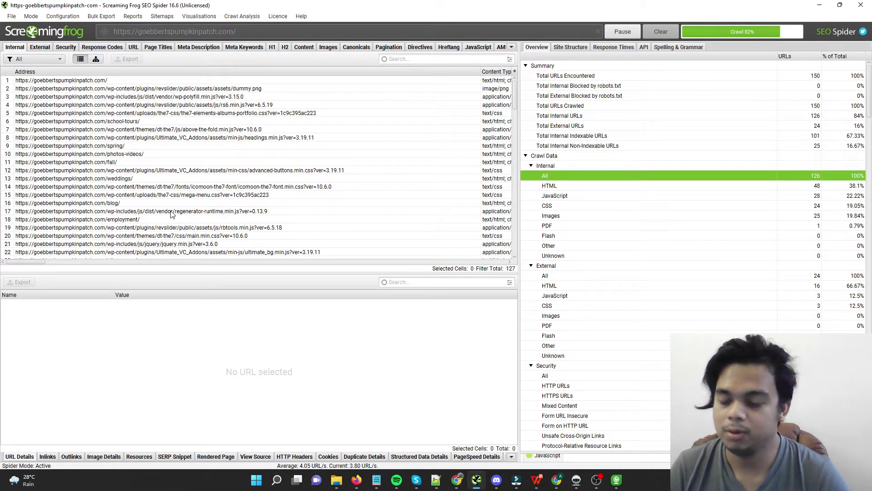
pyautogui.click(185, 97)
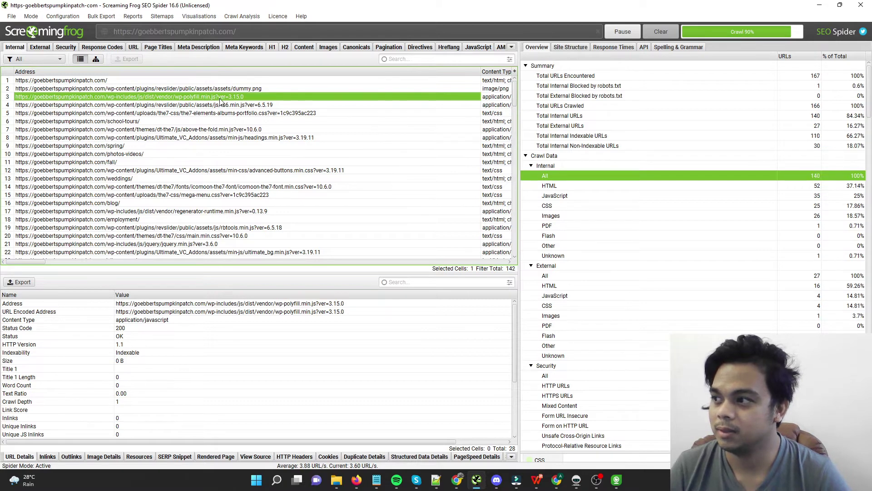
pyautogui.click(568, 186)
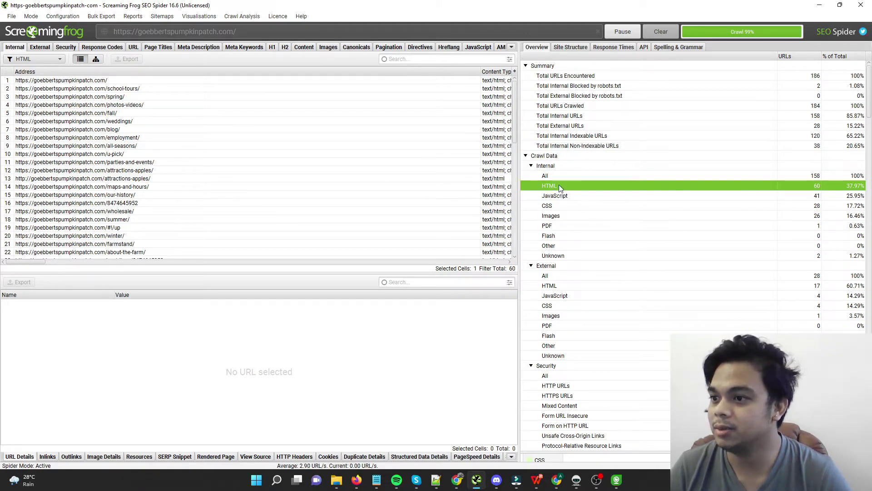
# Inspect the homepage's crawl details, then the /blog/ page's crawl details.
pyautogui.click(38, 81)
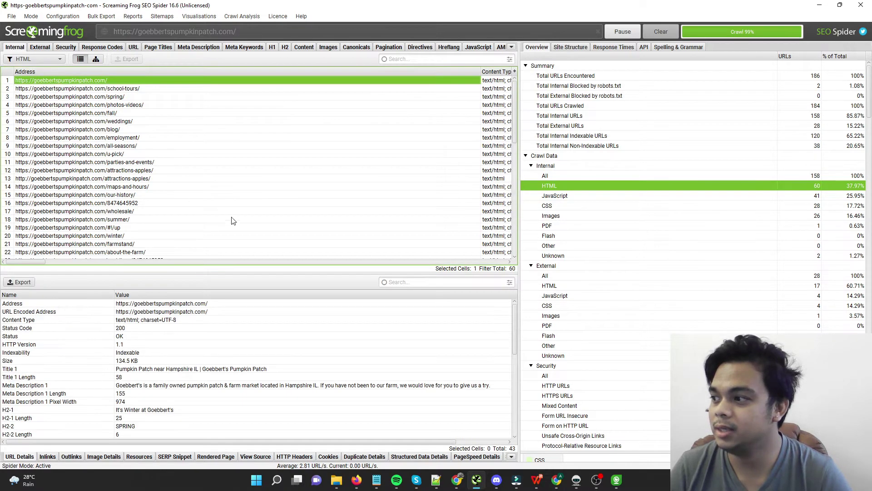
pyautogui.scroll(-5, 213, 196)
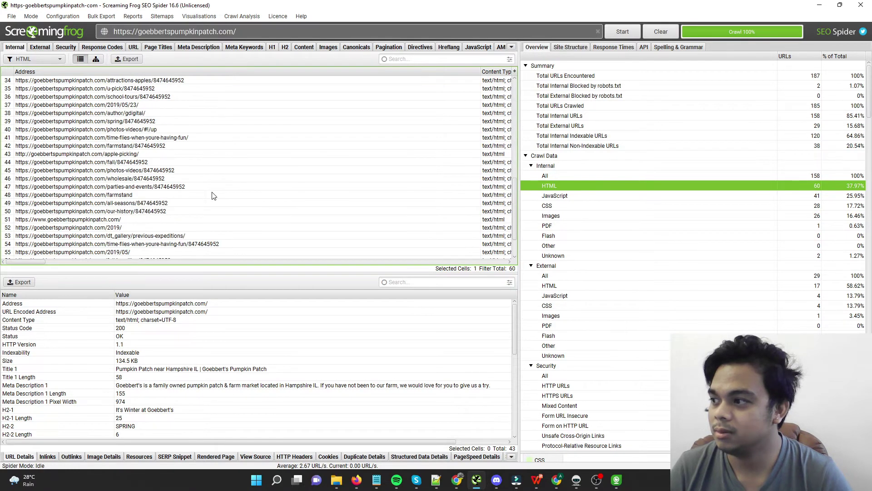
pyautogui.scroll(-8, 213, 196)
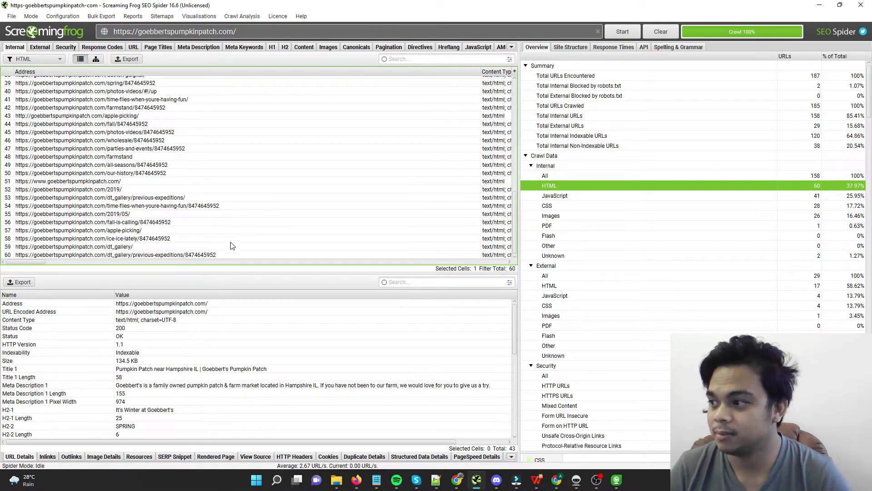
pyautogui.scroll(13, 233, 252)
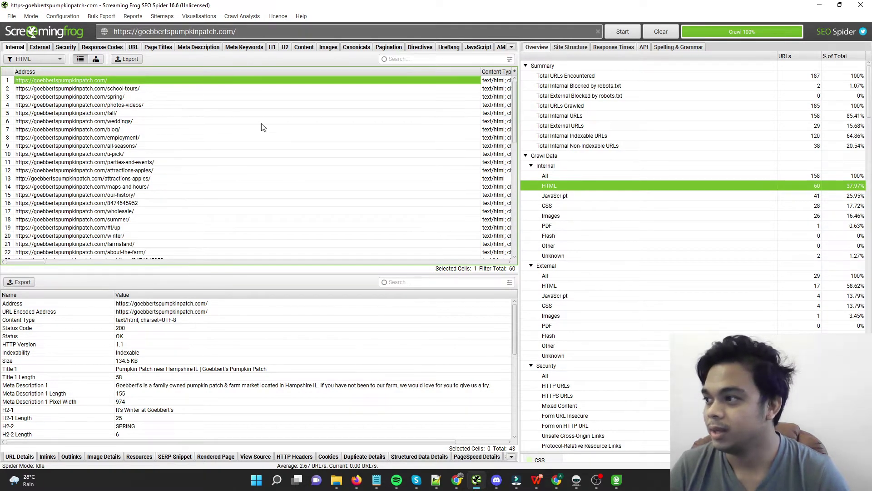
pyautogui.scroll(-3, 253, 187)
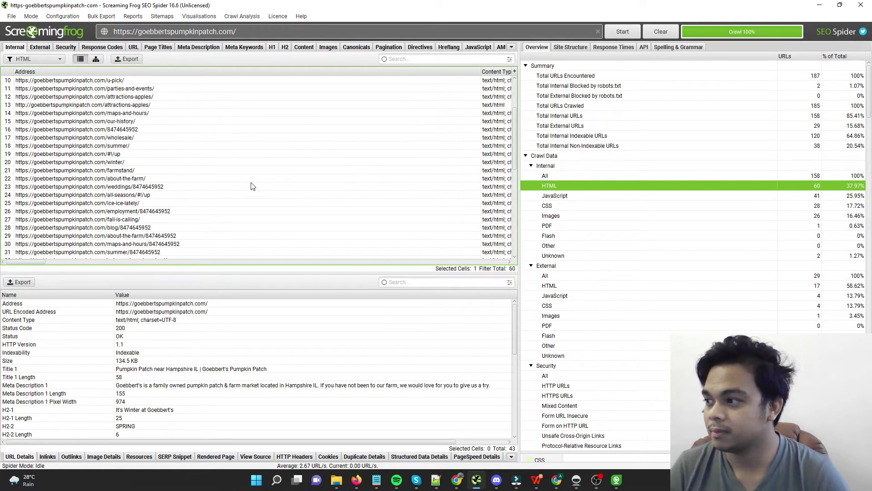
pyautogui.scroll(-8, 253, 186)
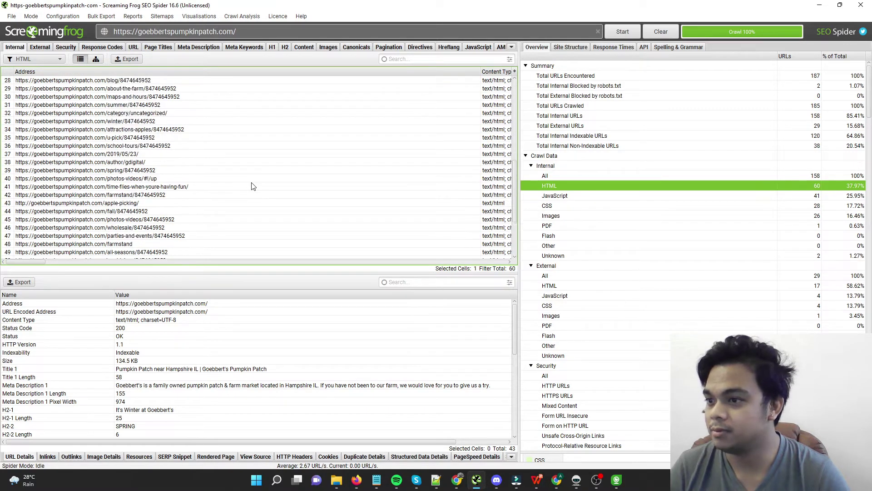
pyautogui.scroll(-2, 253, 186)
pyautogui.scroll(13, 252, 186)
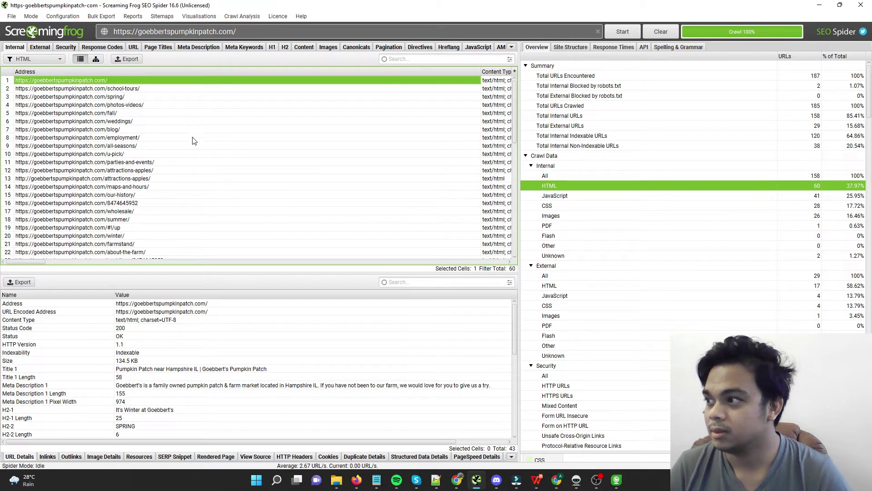
pyautogui.click(81, 130)
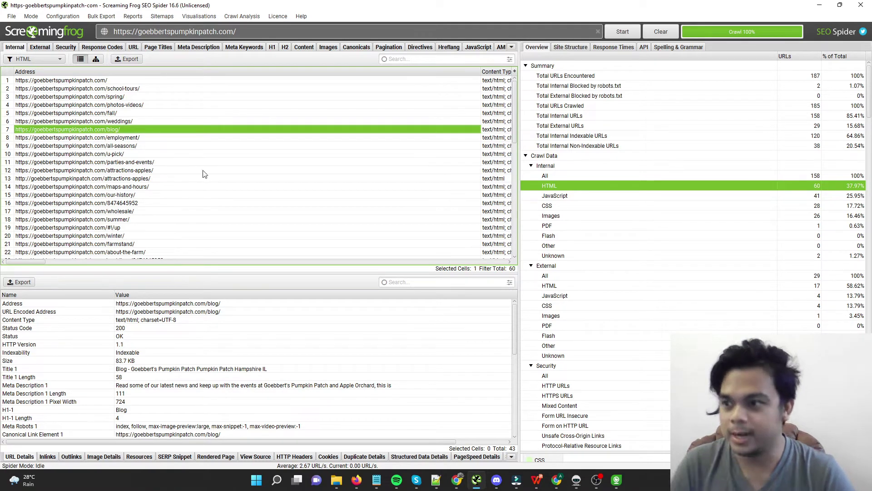
# Filter the internal list to JavaScript files, then to the 28 CSS files.
pyautogui.click(567, 197)
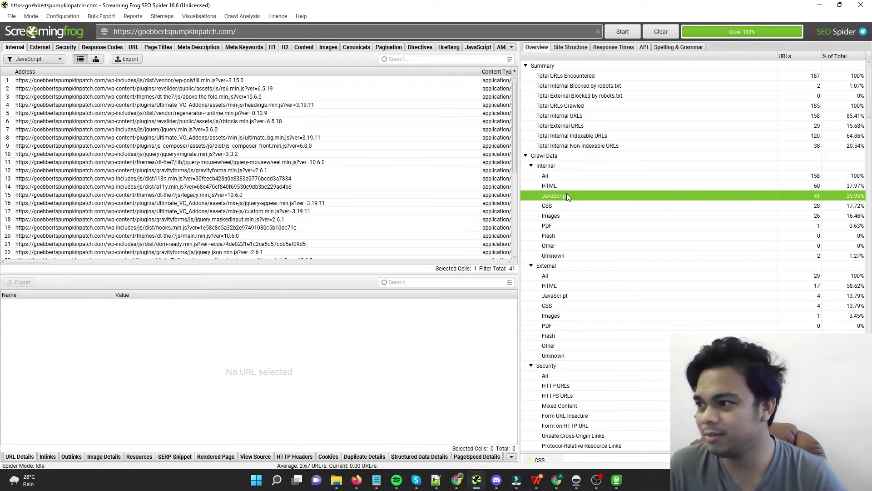
pyautogui.click(566, 208)
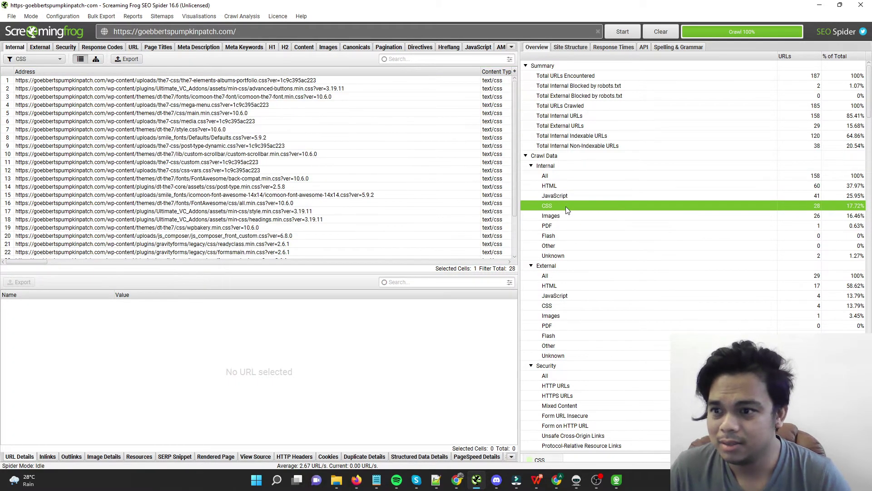
pyautogui.scroll(-3, 565, 368)
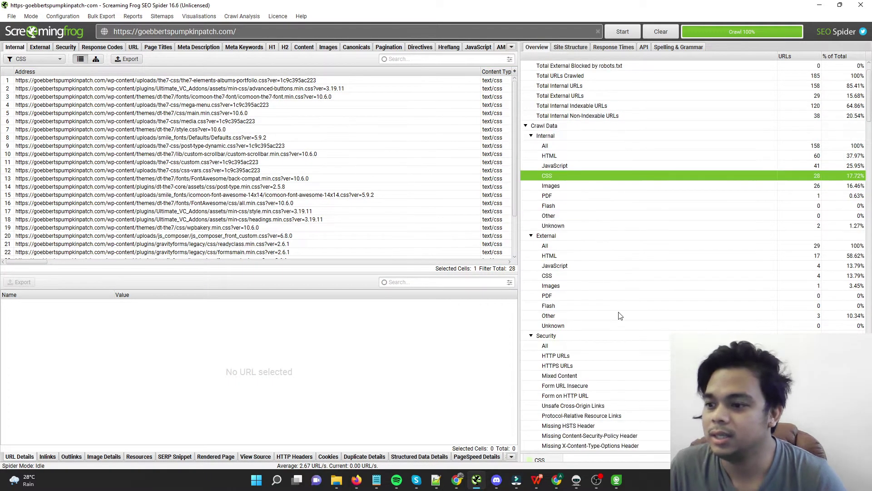
pyautogui.scroll(-7, 620, 316)
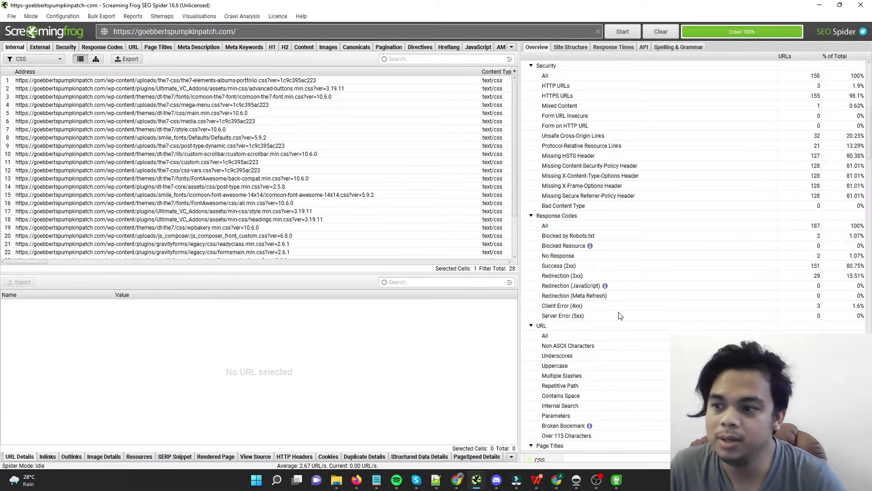
pyautogui.click(572, 310)
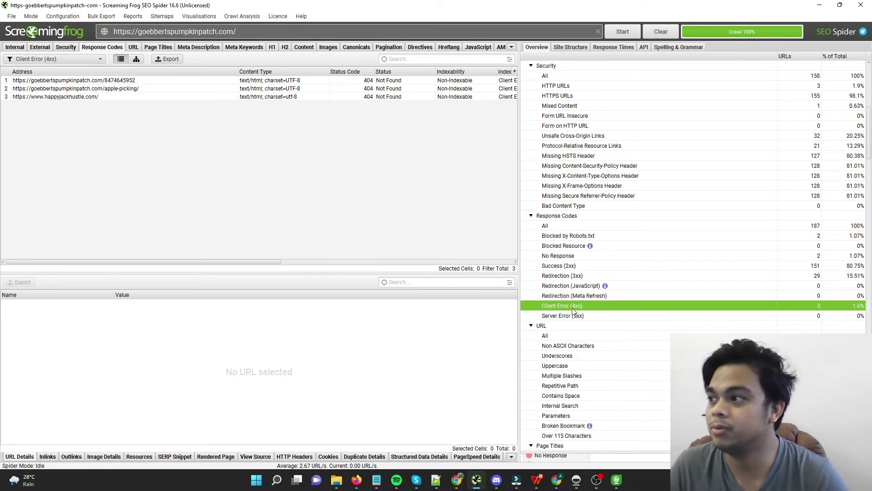
pyautogui.click(86, 82)
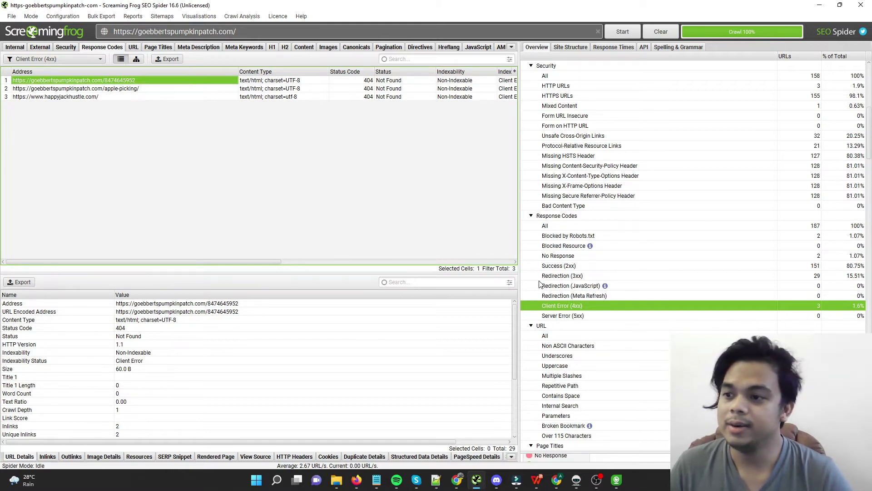
pyautogui.click(561, 279)
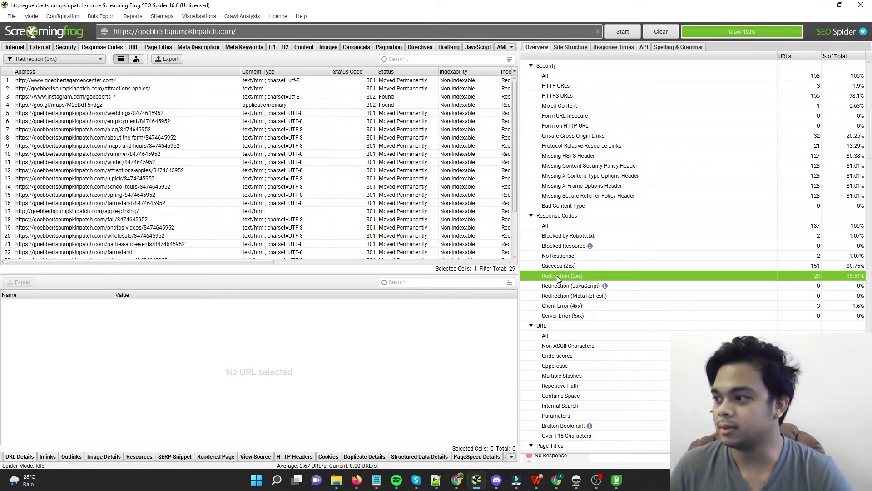
pyautogui.click(572, 307)
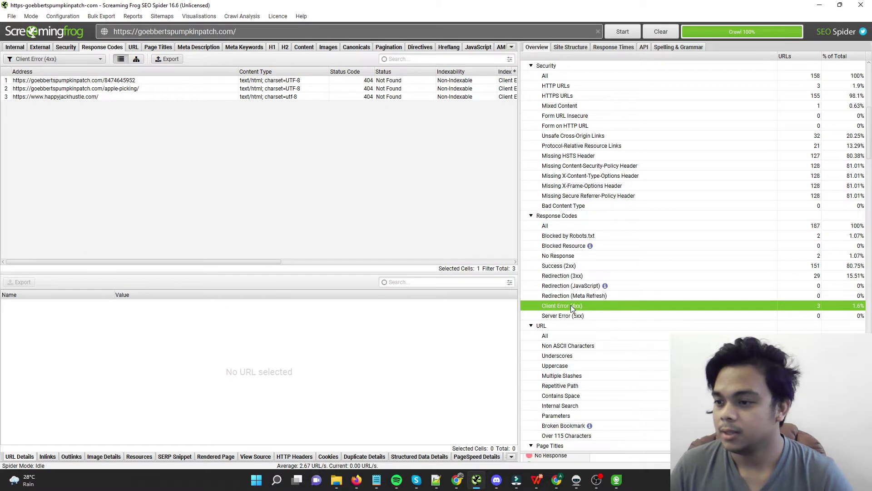
pyautogui.click(110, 81)
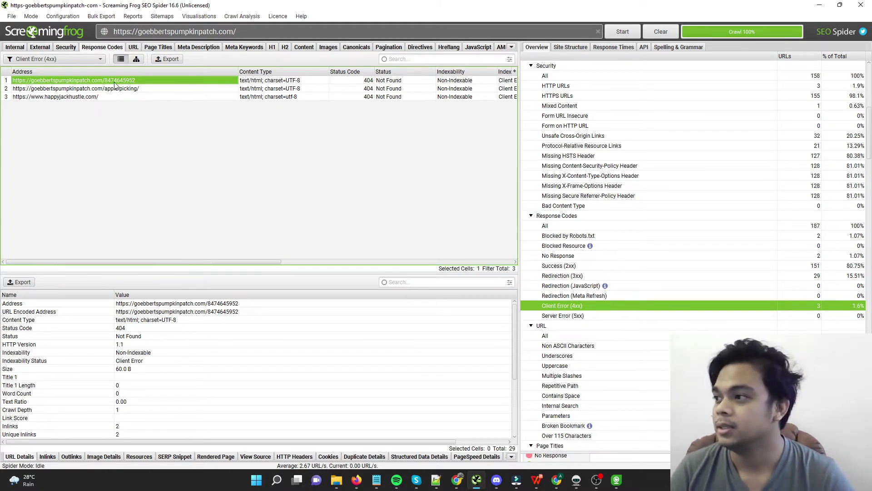
pyautogui.rightClick(116, 83)
pyautogui.click(131, 88)
pyautogui.click(357, 480)
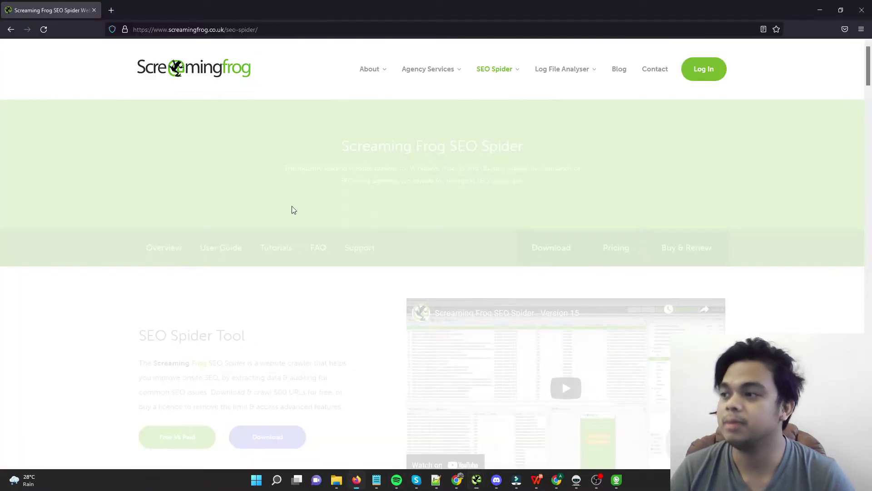
pyautogui.click(108, 10)
pyautogui.hotkey('ctrl', 'v')
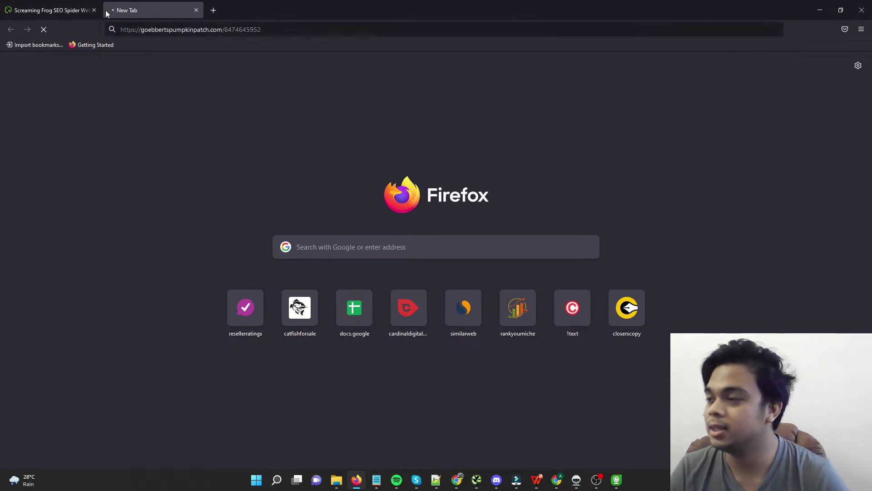
pyautogui.hotkey('alt', 'Tab')
pyautogui.rightClick(136, 89)
pyautogui.click(148, 95)
pyautogui.hotkey('alt', 'Tab')
pyautogui.click(211, 7)
pyautogui.hotkey('ctrl', 'v')
pyautogui.hotkey('alt', 'Tab')
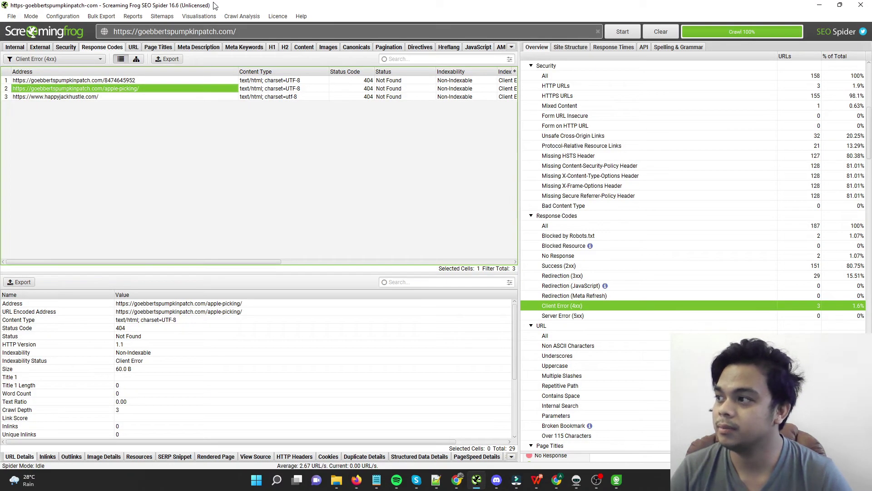
# Copy the happyjackhustle.com 404 URL and confirm Firefox shows the Page not found page.
pyautogui.click(88, 97)
pyautogui.rightClick(89, 97)
pyautogui.click(106, 111)
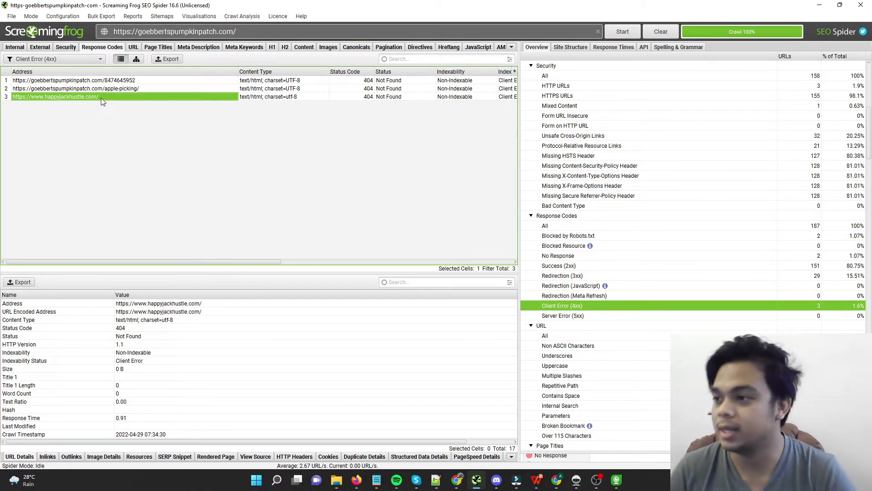
pyautogui.hotkey('alt', 'Tab')
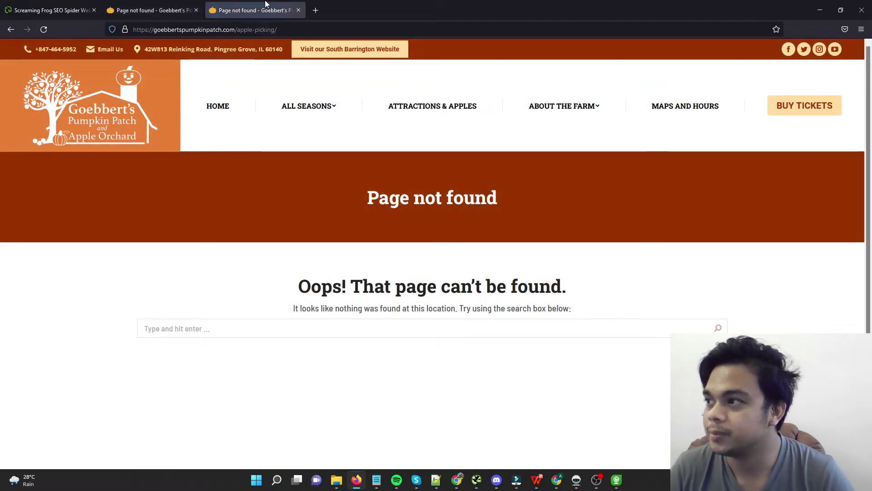
pyautogui.moveTo(498, 197); pyautogui.dragTo(334, 185)
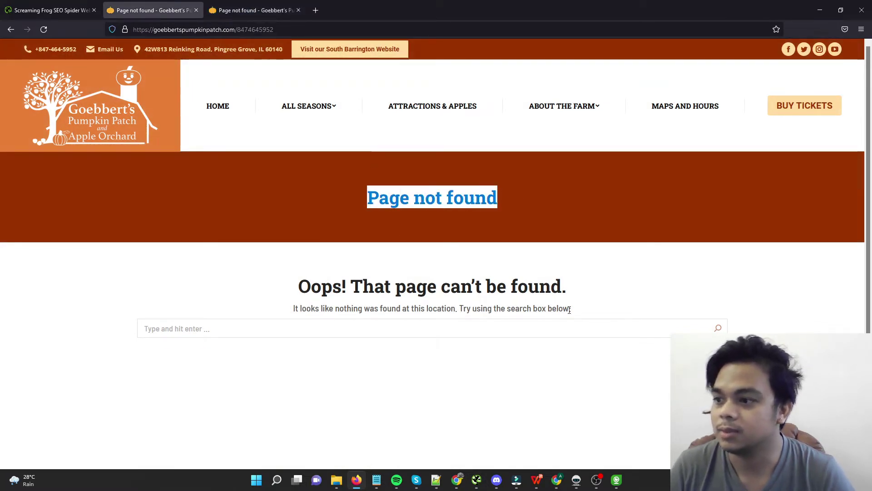
pyautogui.click(659, 301)
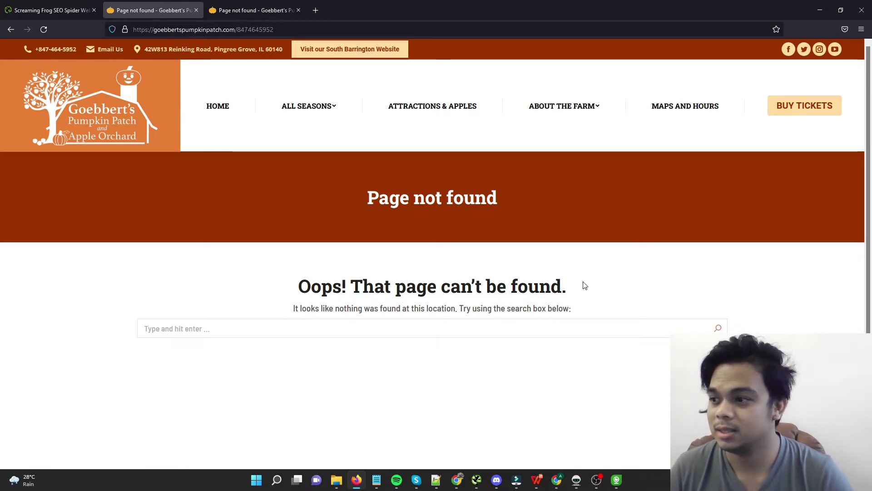
pyautogui.doubleClick(263, 29)
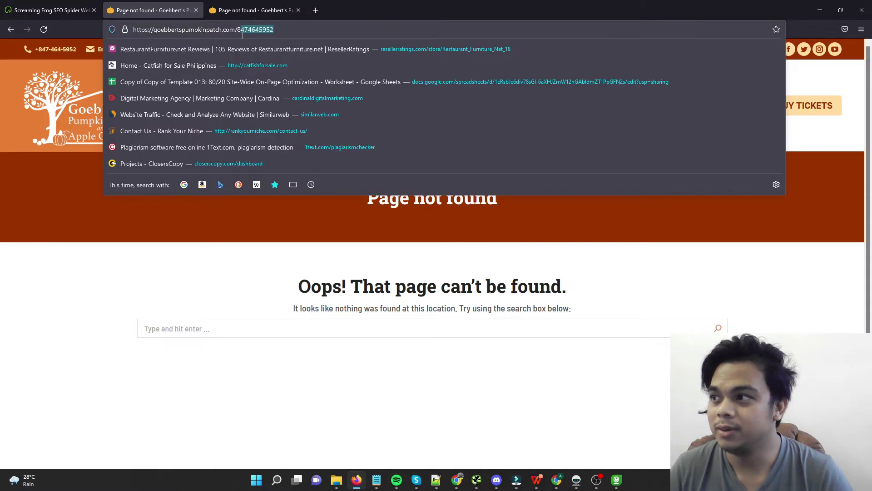
pyautogui.hotkey('alt', 'Tab')
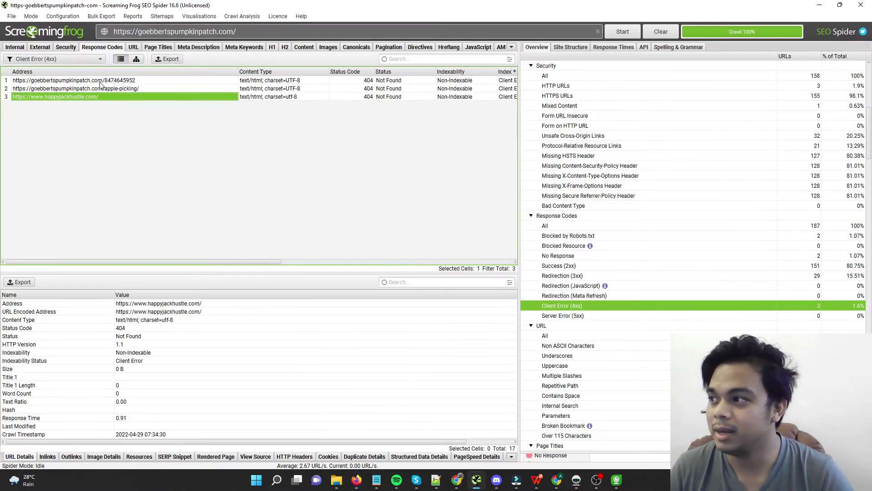
pyautogui.click(101, 80)
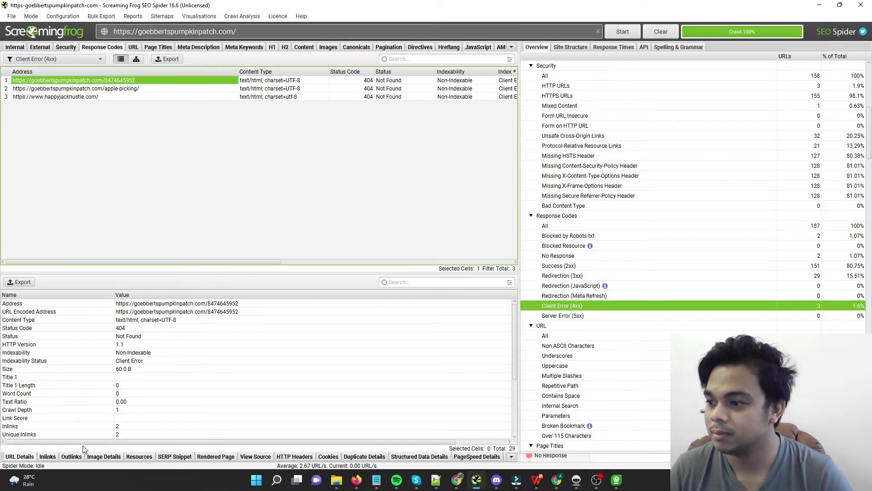
pyautogui.click(173, 441)
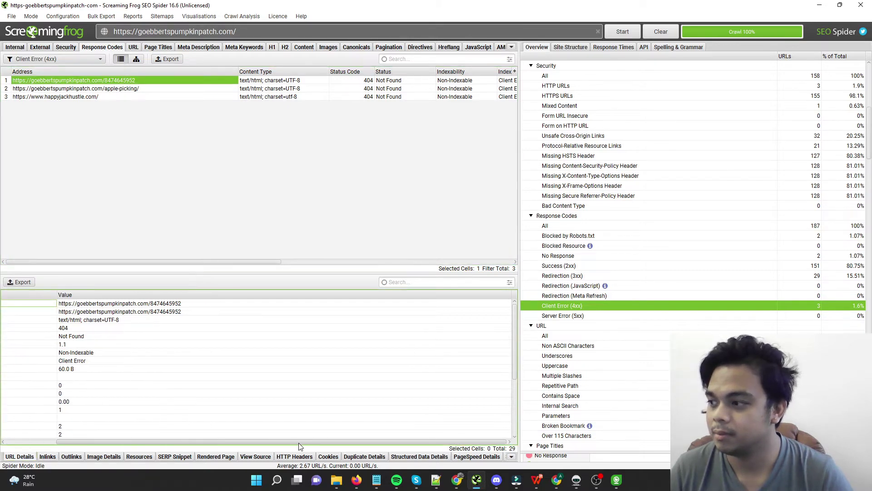
pyautogui.moveTo(190, 263); pyautogui.dragTo(199, 385)
pyautogui.click(54, 456)
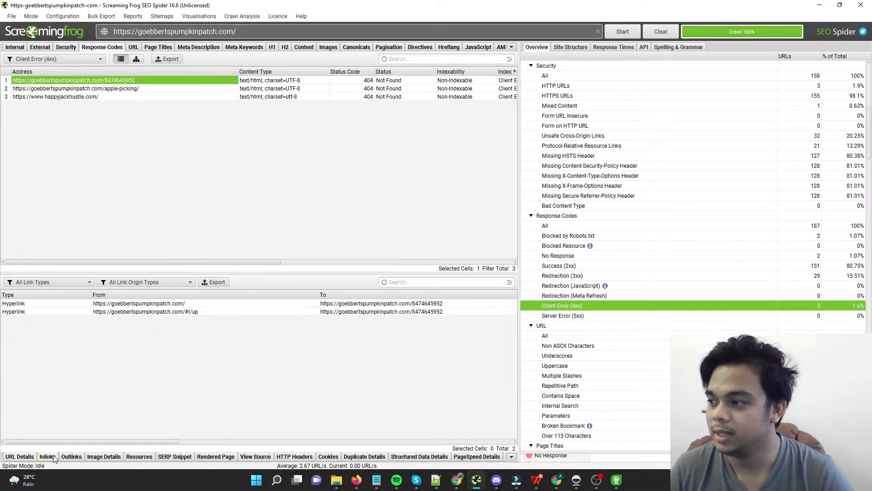
pyautogui.click(172, 303)
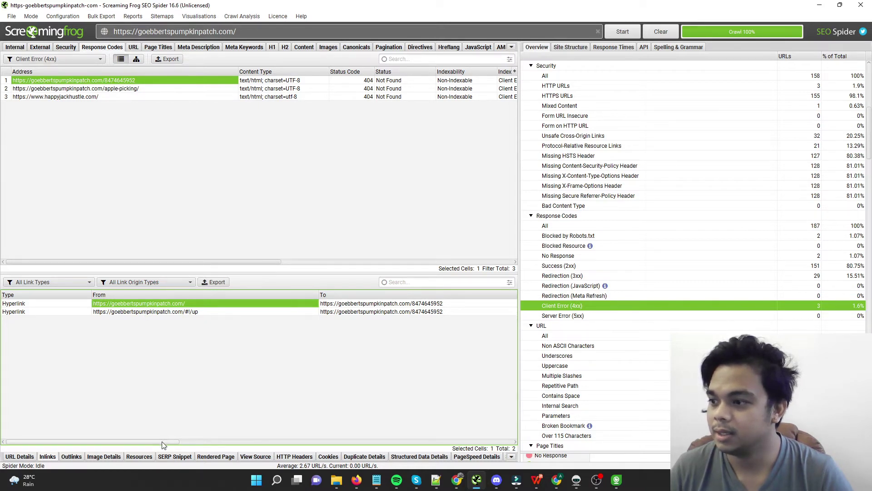
pyautogui.moveTo(162, 443); pyautogui.dragTo(255, 446)
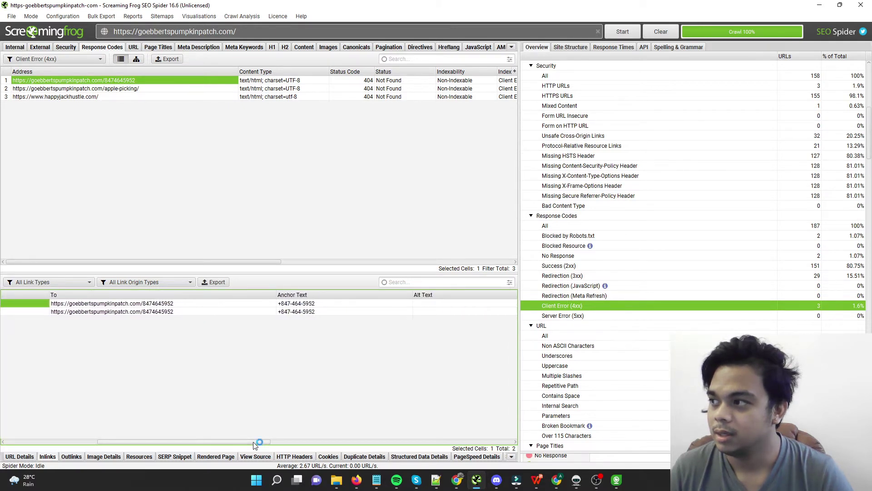
pyautogui.click(299, 306)
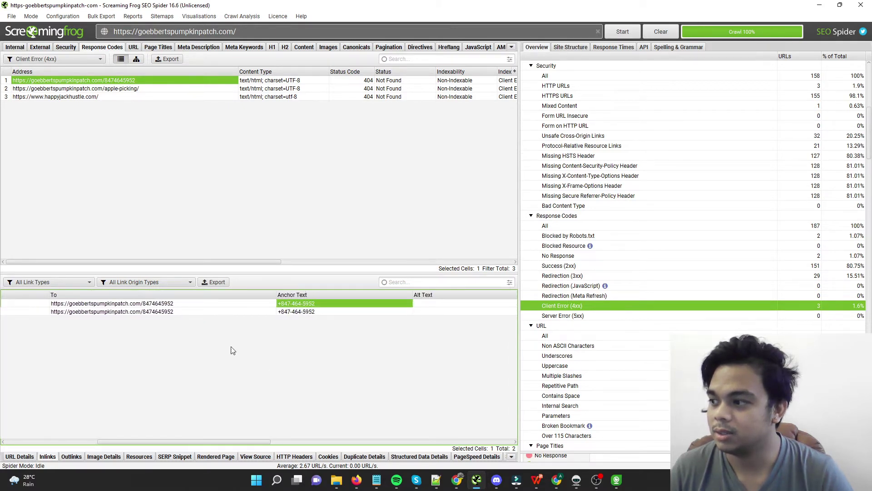
pyautogui.moveTo(223, 442); pyautogui.dragTo(131, 442)
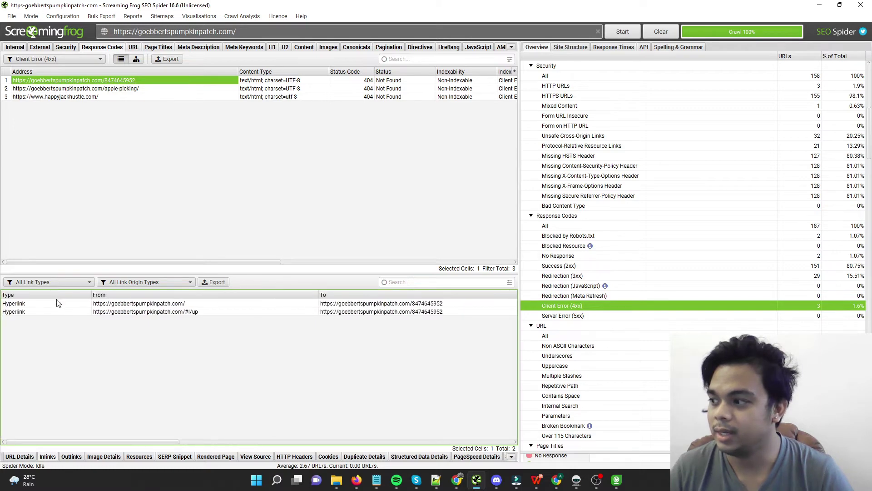
pyautogui.rightClick(149, 307)
pyautogui.click(157, 312)
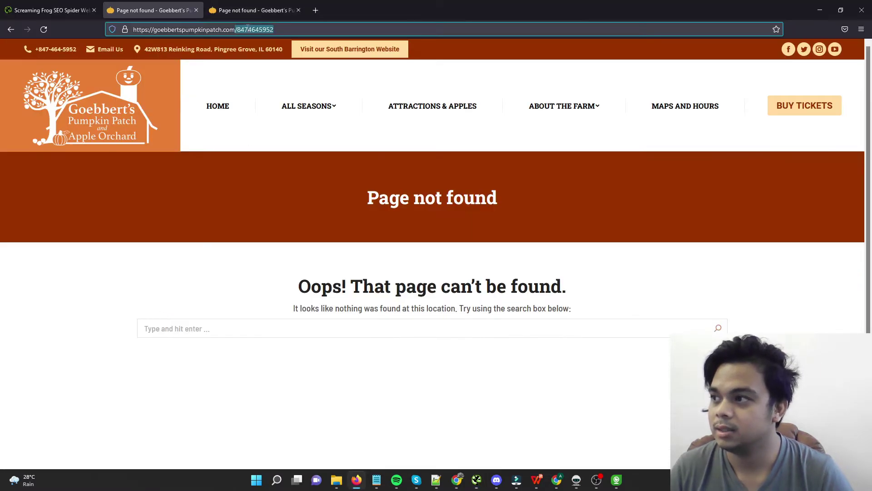
# Strip the number from the address to load the homepage and jump to its footer contact details.
pyautogui.press('BackSpace')
pyautogui.press('Return')
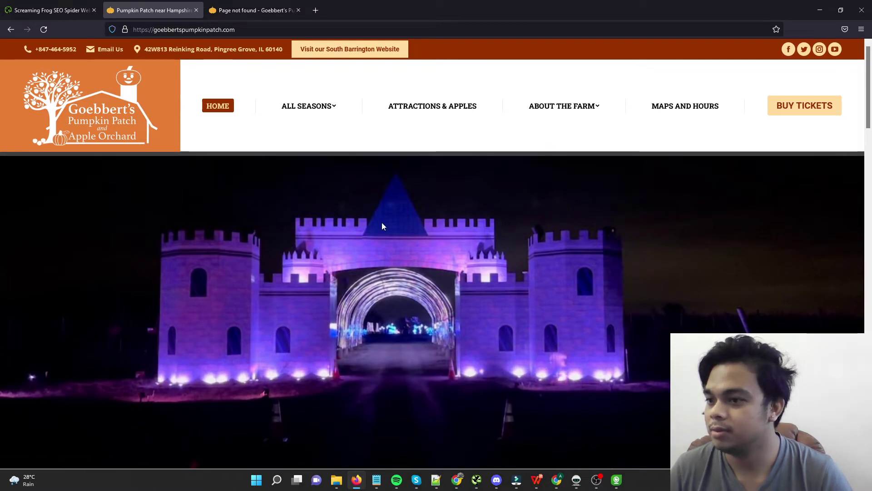
pyautogui.scroll(-6, 471, 250)
pyautogui.scroll(-1, 863, 197)
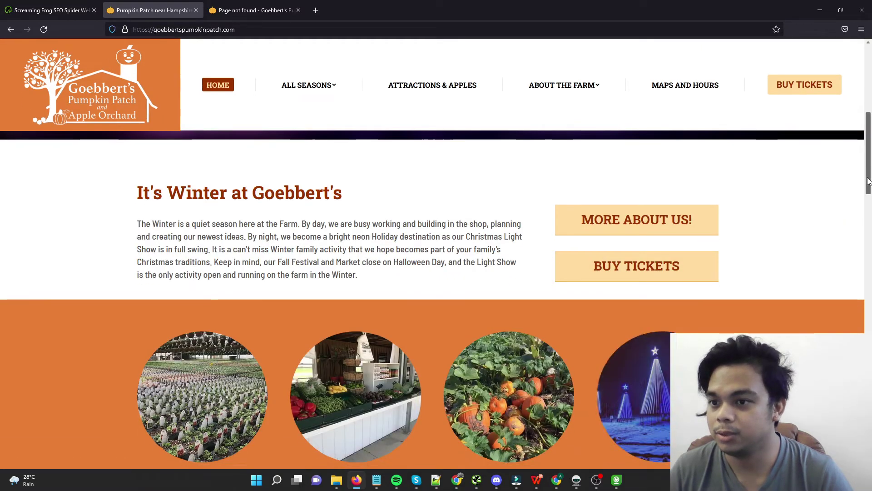
pyautogui.press('End')
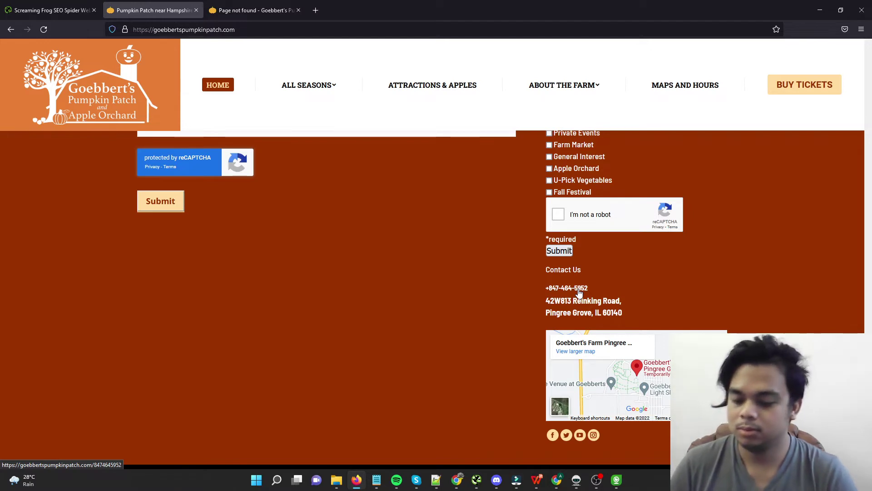
# Copy the footer phone number into the Notepad note after 'tel:'.
pyautogui.hotkey('alt', 'Tab')
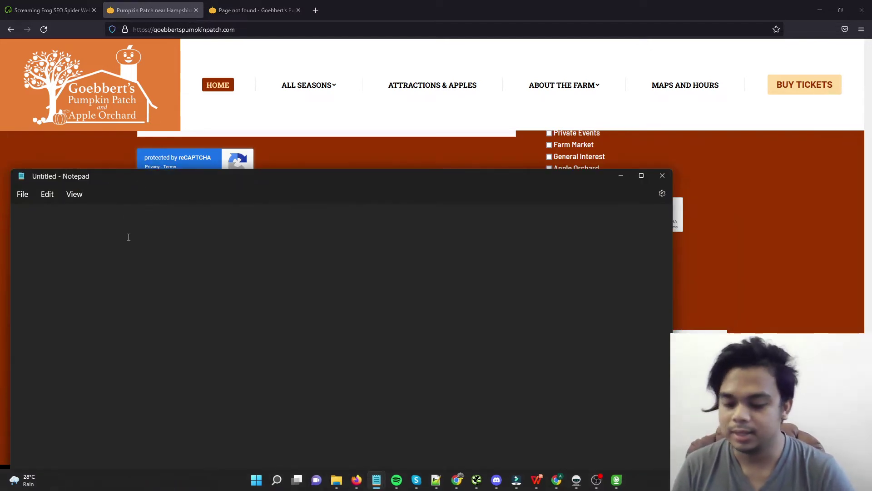
pyautogui.write('tel:')
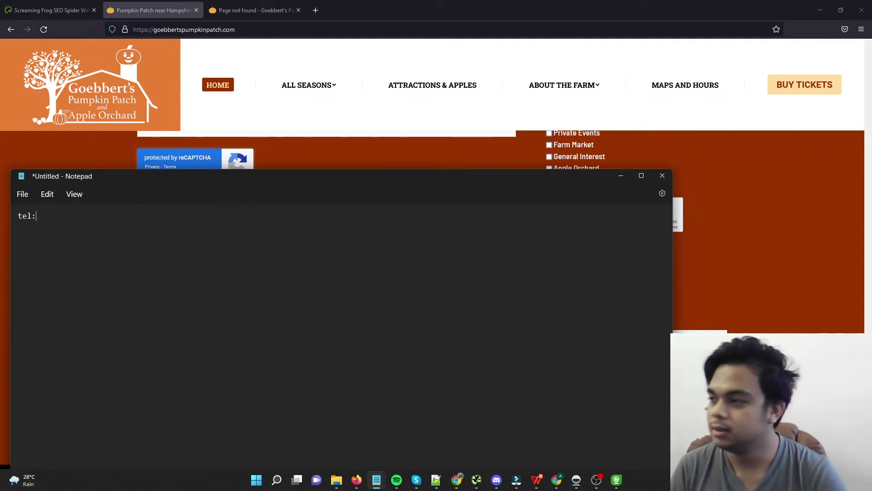
pyautogui.click(673, 301)
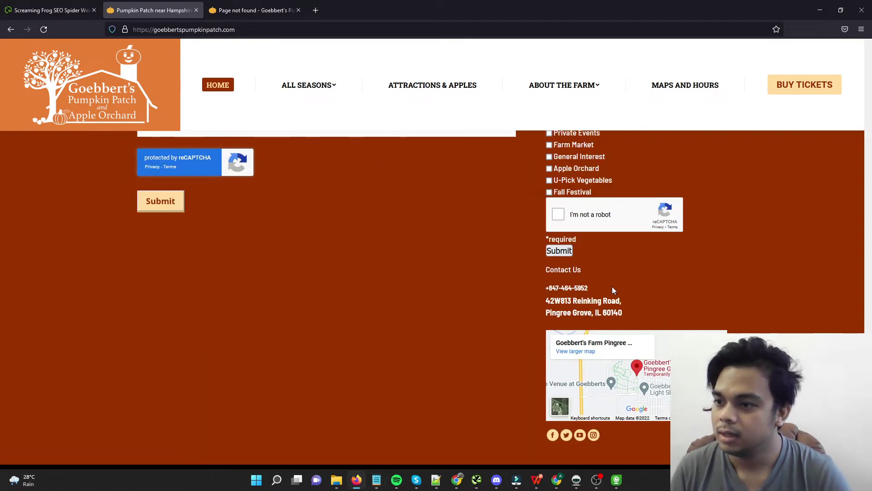
pyautogui.moveTo(600, 287); pyautogui.dragTo(540, 290)
pyautogui.hotkey('ctrl', 'c')
pyautogui.hotkey('alt', 'Tab')
pyautogui.hotkey('ctrl', 'v')
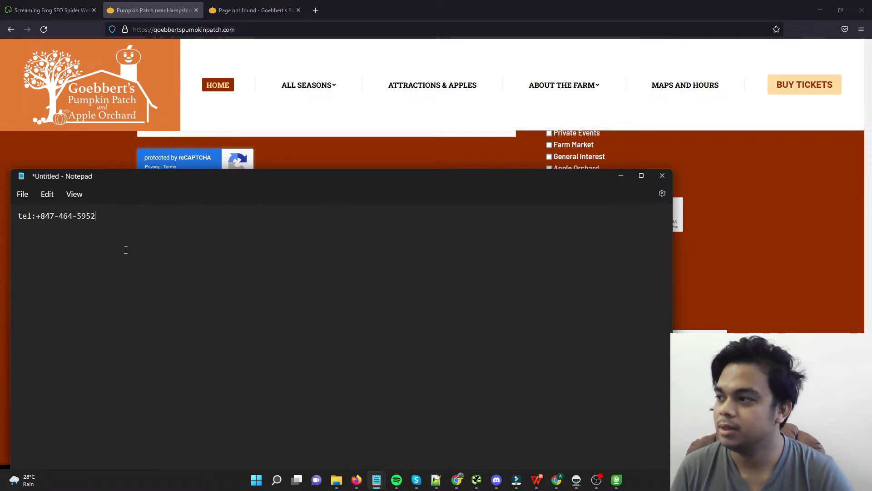
pyautogui.click(400, 161)
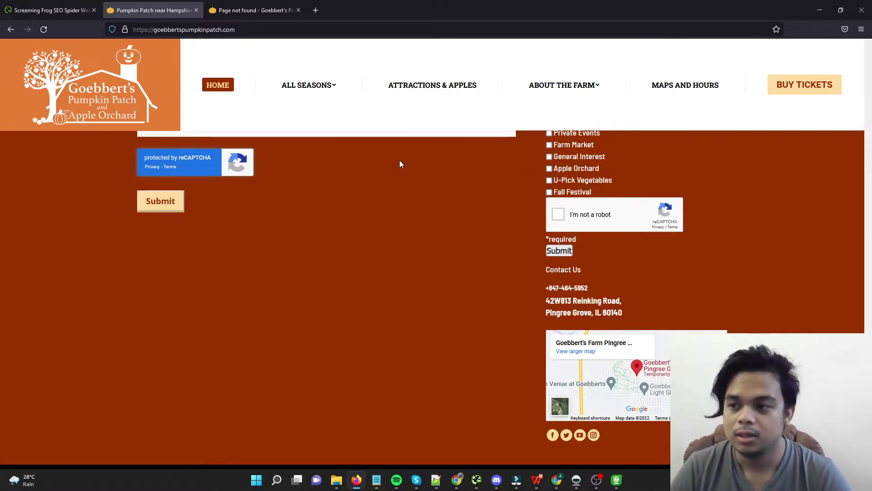
# Follow the footer phone link to its Page not found tab, close the duplicate, and return to Screaming Frog.
pyautogui.click(586, 288)
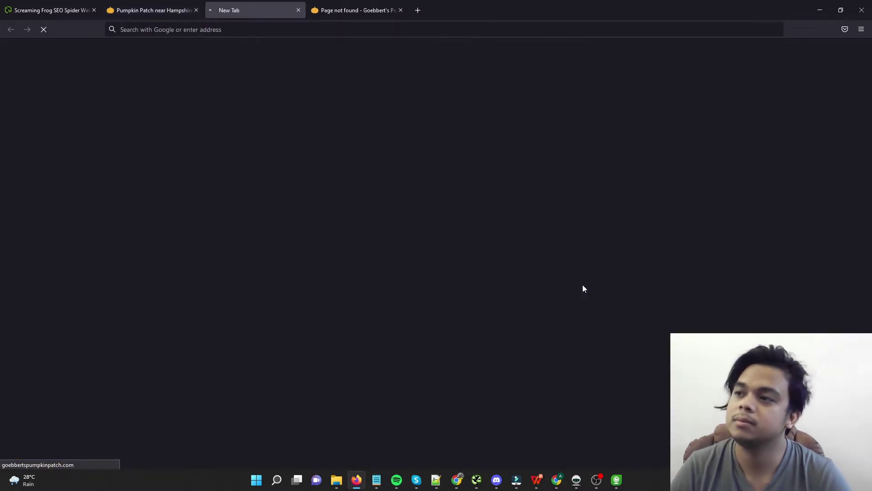
pyautogui.middleClick(375, 4)
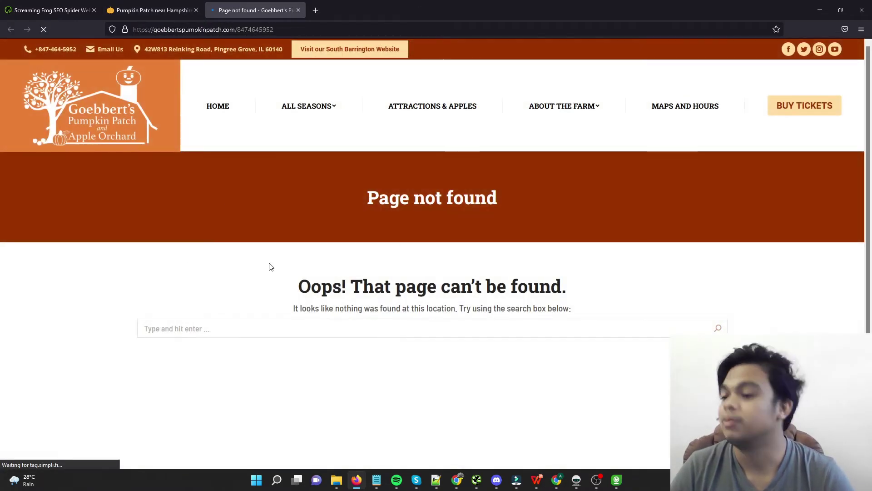
pyautogui.click(181, 14)
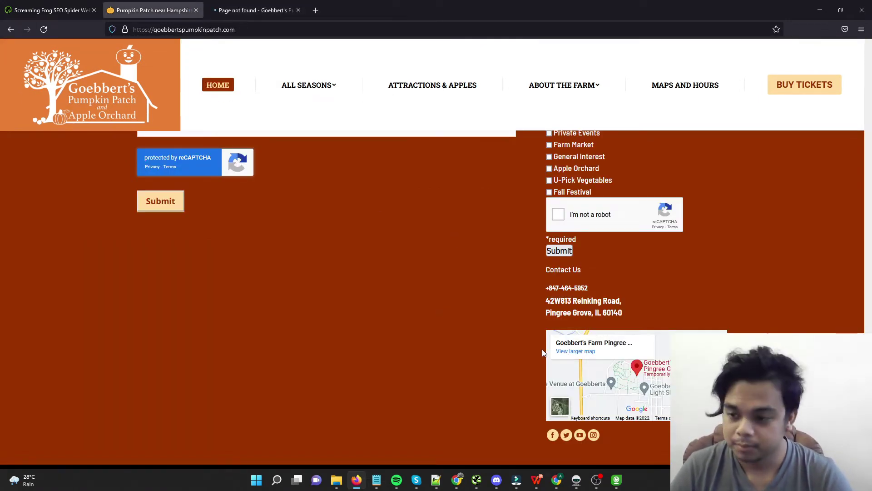
pyautogui.click(477, 480)
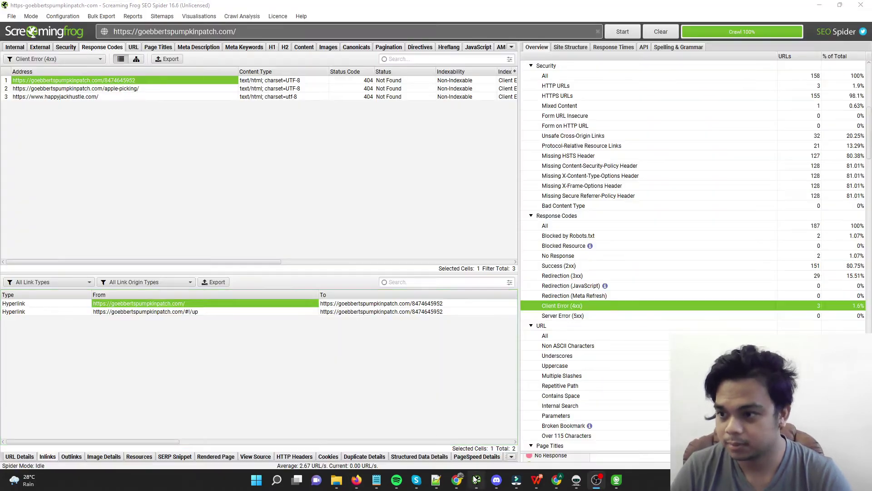
pyautogui.click(124, 89)
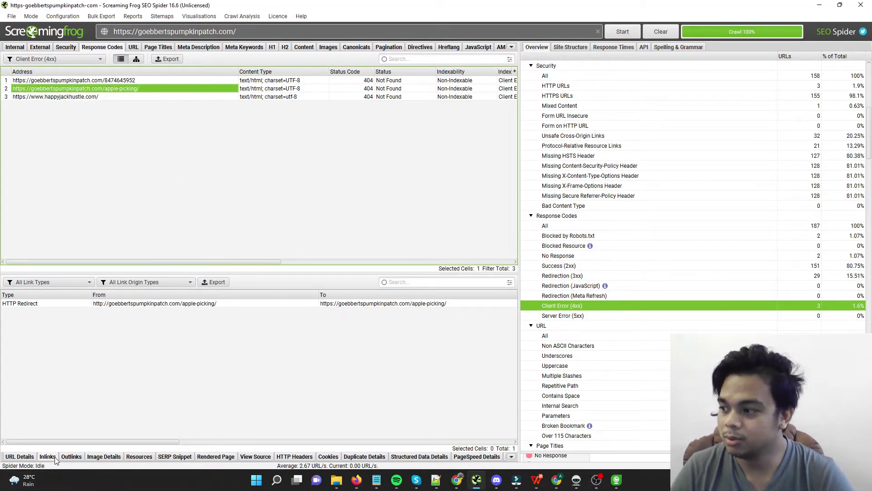
pyautogui.click(191, 304)
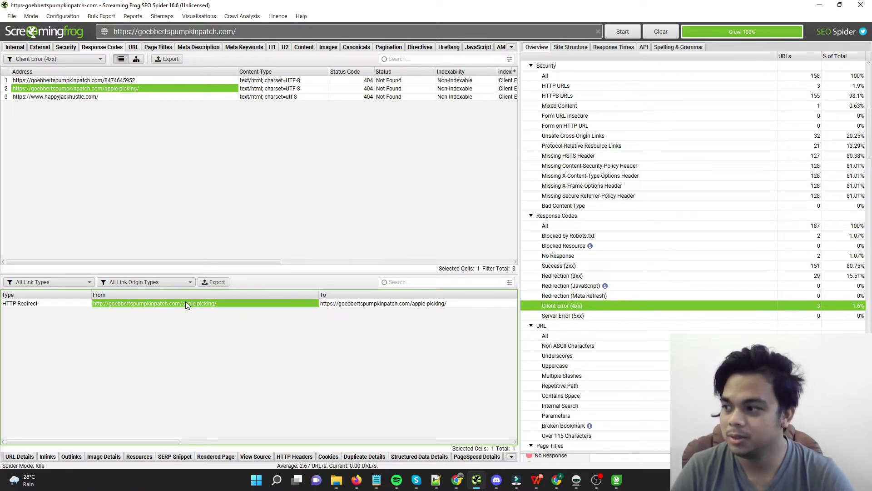
pyautogui.rightClick(185, 303)
pyautogui.click(105, 325)
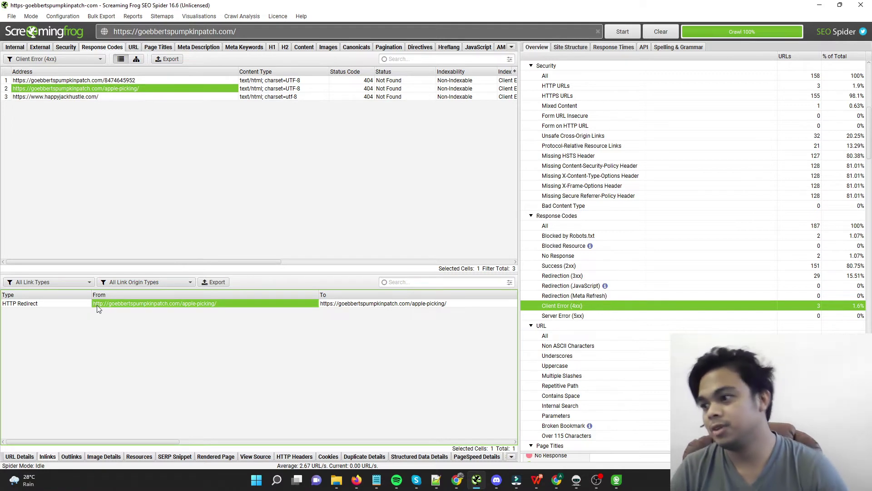
pyautogui.click(393, 304)
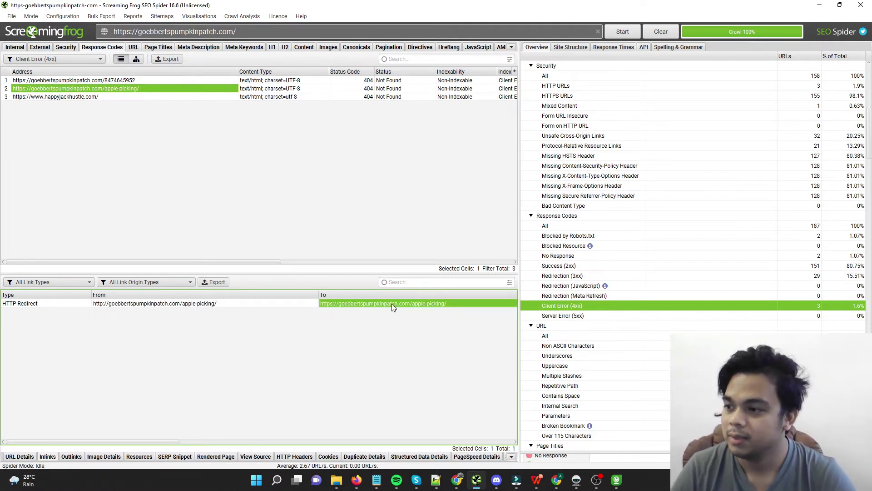
pyautogui.click(152, 306)
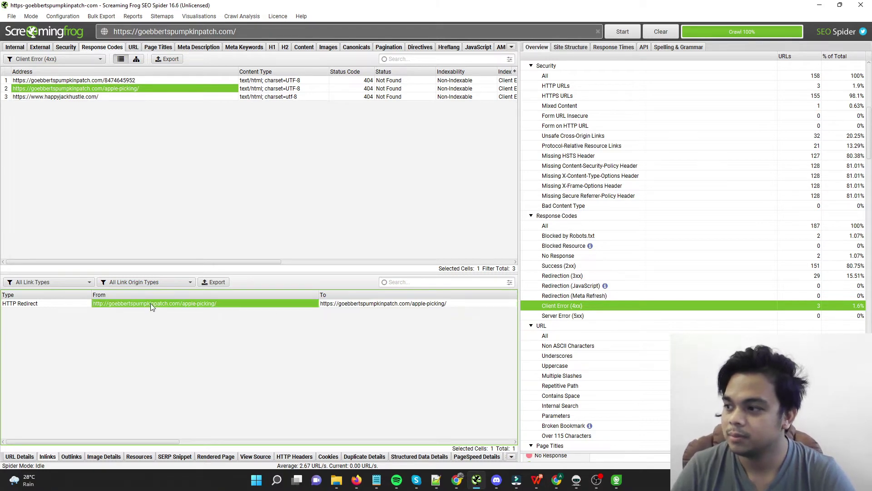
pyautogui.rightClick(117, 304)
pyautogui.click(127, 312)
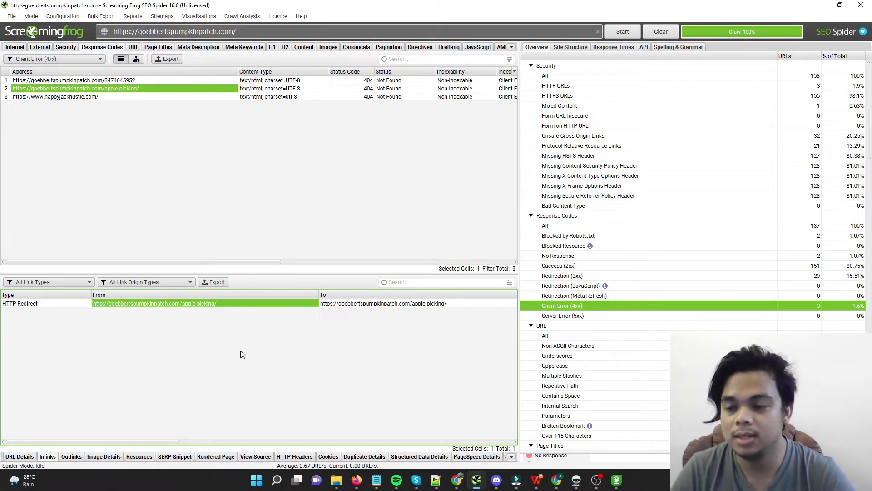
# Load the copied apple-picking address in a new Firefox tab, then copy the source URL again.
pyautogui.hotkey('alt', 'Tab')
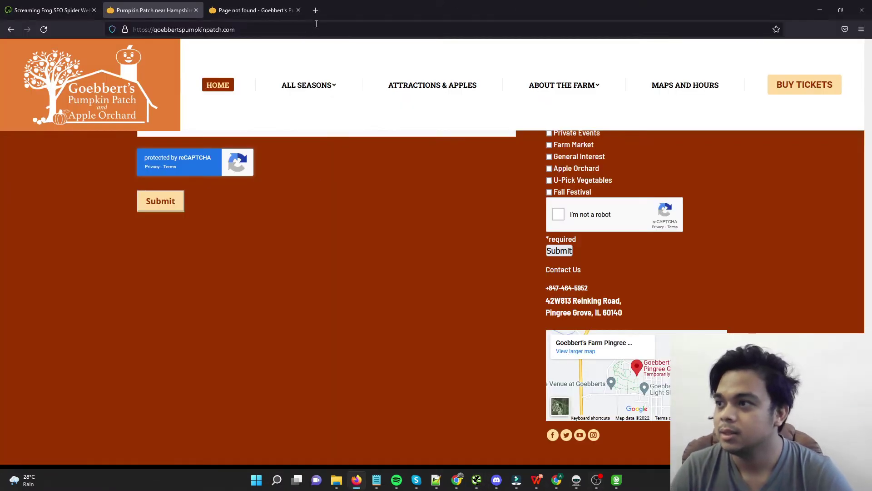
pyautogui.click(316, 10)
pyautogui.hotkey('ctrl', 'v')
pyautogui.press('Return')
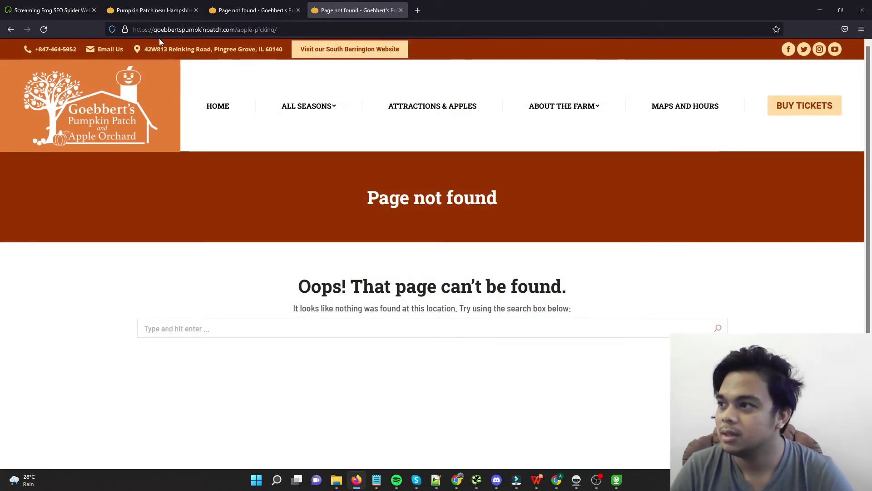
pyautogui.hotkey('alt', 'Tab')
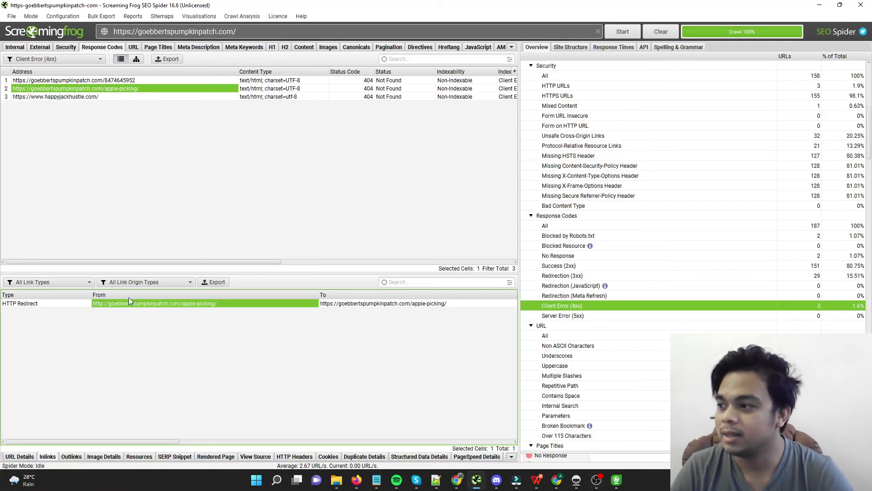
pyautogui.rightClick(130, 305)
pyautogui.click(129, 320)
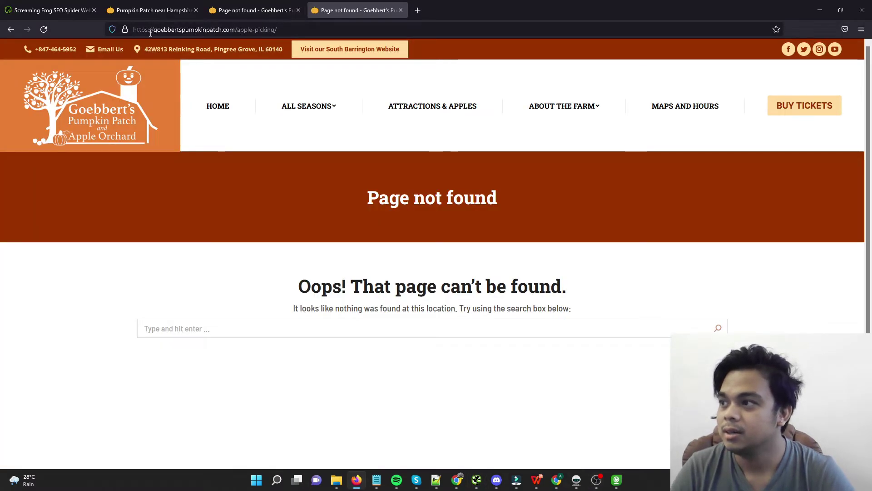
pyautogui.click(150, 29)
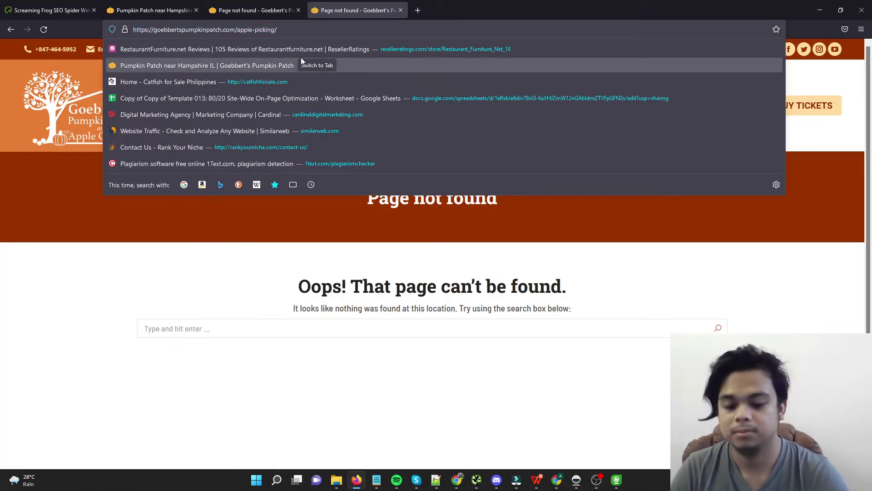
pyautogui.write(':')
pyautogui.press('Return')
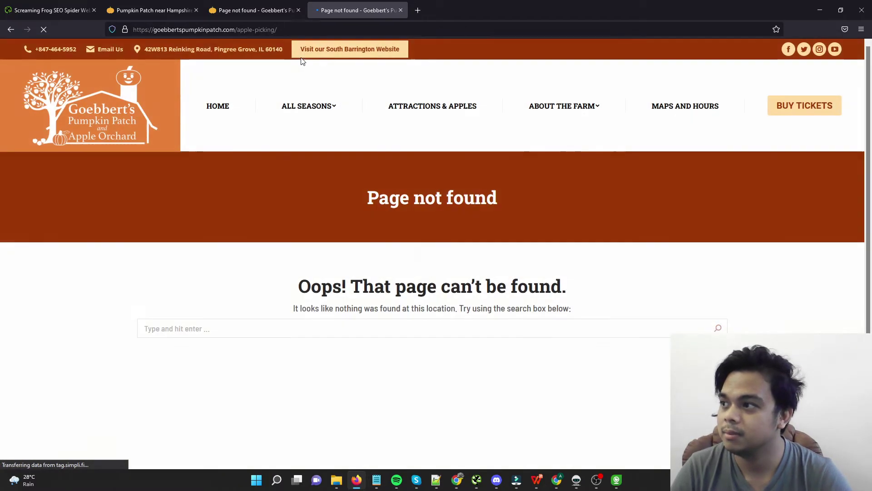
pyautogui.click(154, 30)
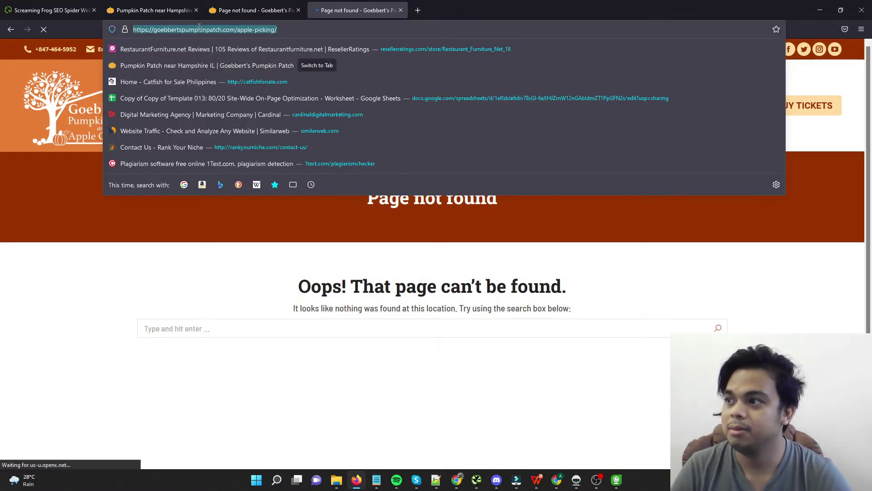
pyautogui.click(139, 29)
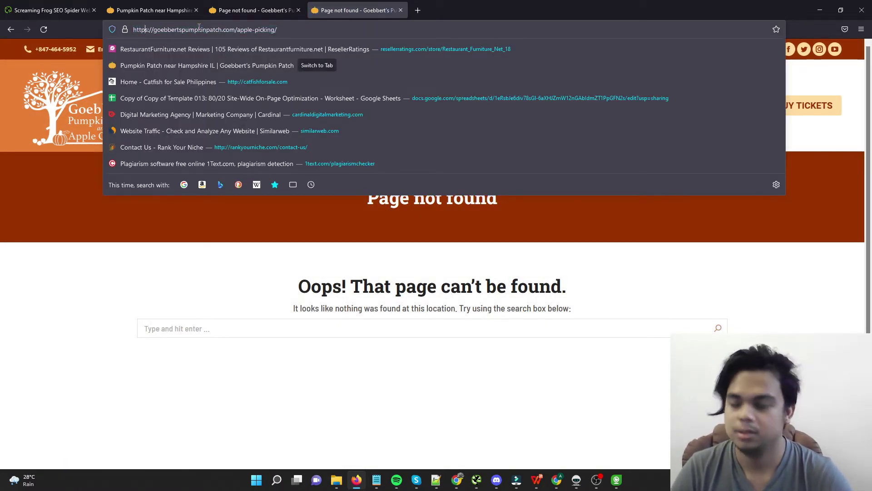
pyautogui.press('Right')
pyautogui.press('Right')
pyautogui.press('Right')
pyautogui.press('Right')
pyautogui.press('Right')
pyautogui.press('Right')
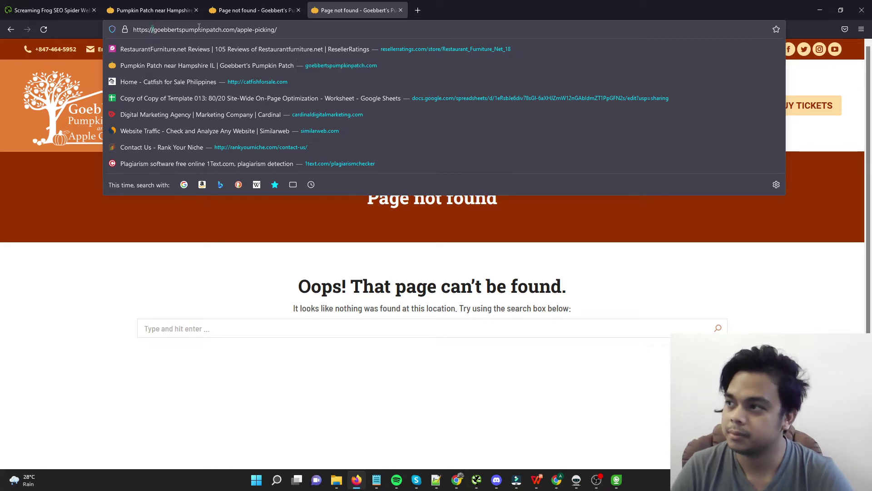
pyautogui.hotkey('shift', 'Left')
pyautogui.hotkey('shift', 'Left')
pyautogui.hotkey('shift', 'Left')
pyautogui.hotkey('shift', 'Left')
pyautogui.hotkey('shift', 'Left')
pyautogui.hotkey('shift', 'Left')
pyautogui.hotkey('shift', 'Left')
pyautogui.hotkey('shift', 'Left')
pyautogui.press('BackSpace')
pyautogui.press('Return')
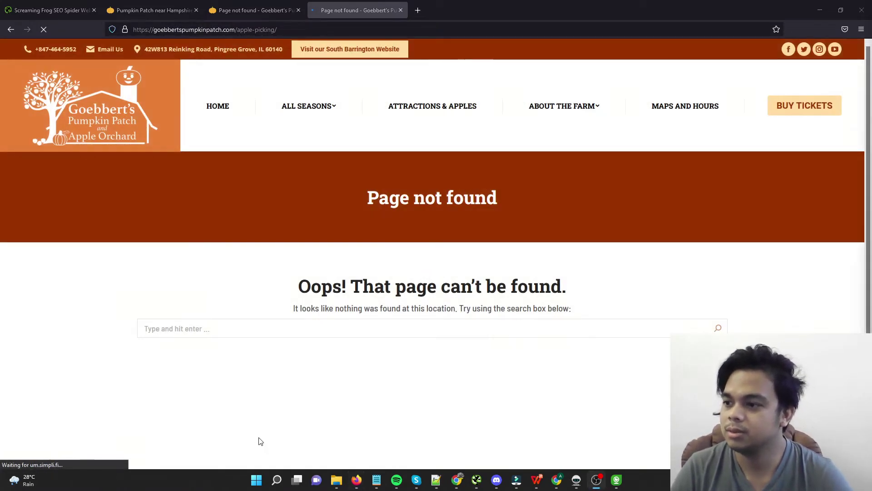
# Trace the happyjackhustle.com 404 to the fall-is-calling page that links to it.
pyautogui.hotkey('alt', 'Tab')
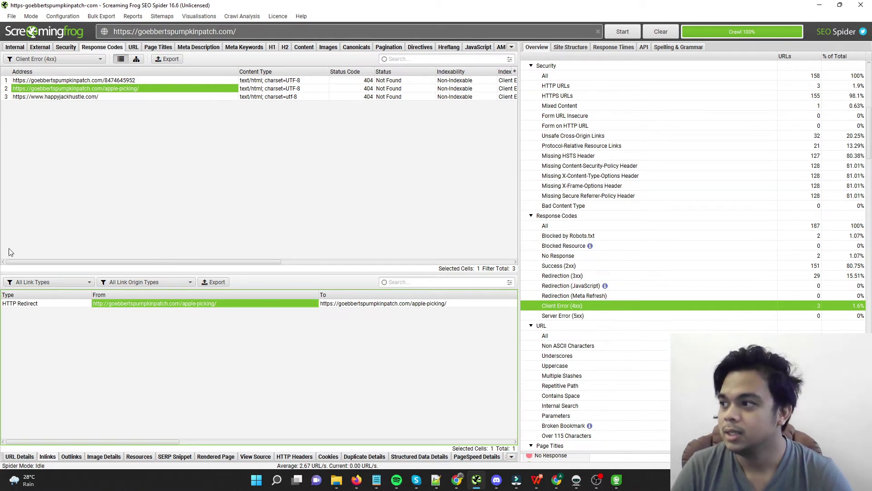
pyautogui.click(79, 97)
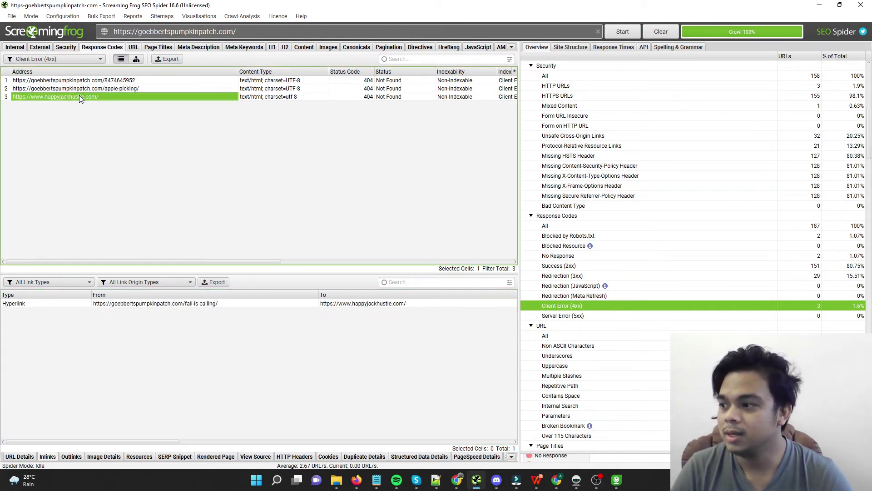
pyautogui.click(159, 303)
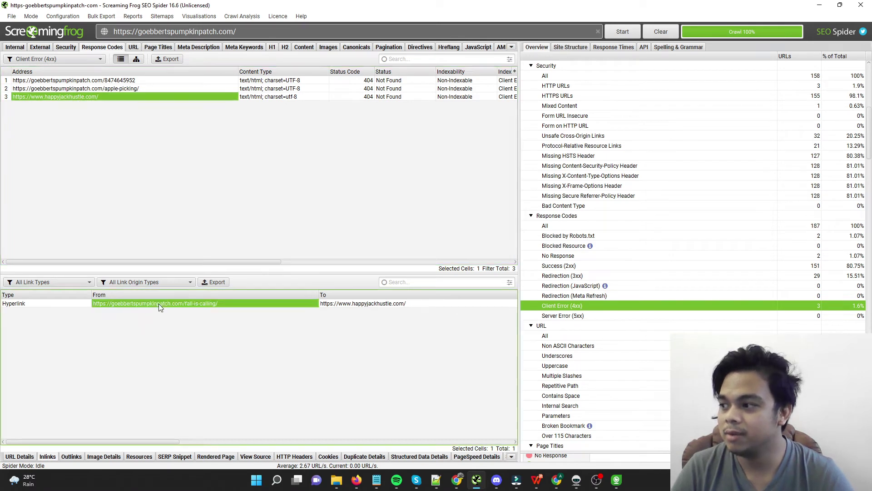
# Open the Fall Is Calling post that links to the broken URL in Firefox.
pyautogui.rightClick(151, 309)
pyautogui.click(168, 335)
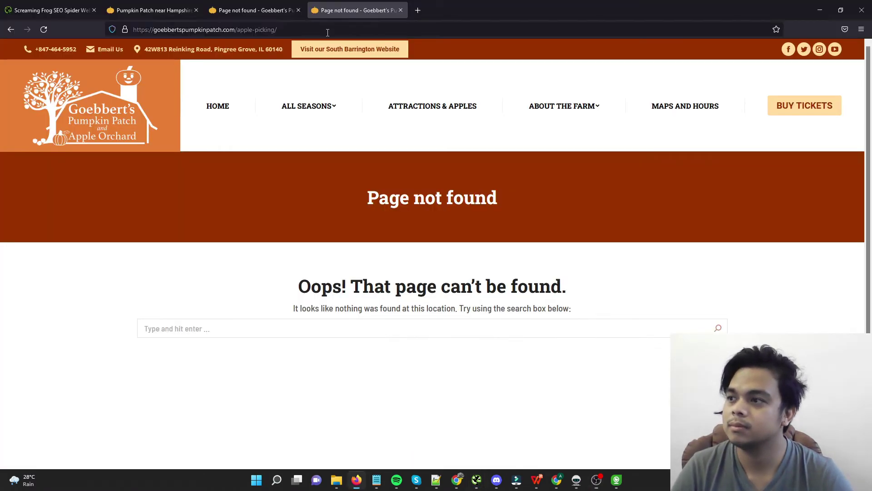
pyautogui.click(318, 29)
pyautogui.write('https://goebbertspumpkinpatch.com/fall-is-calling/')
pyautogui.press('Return')
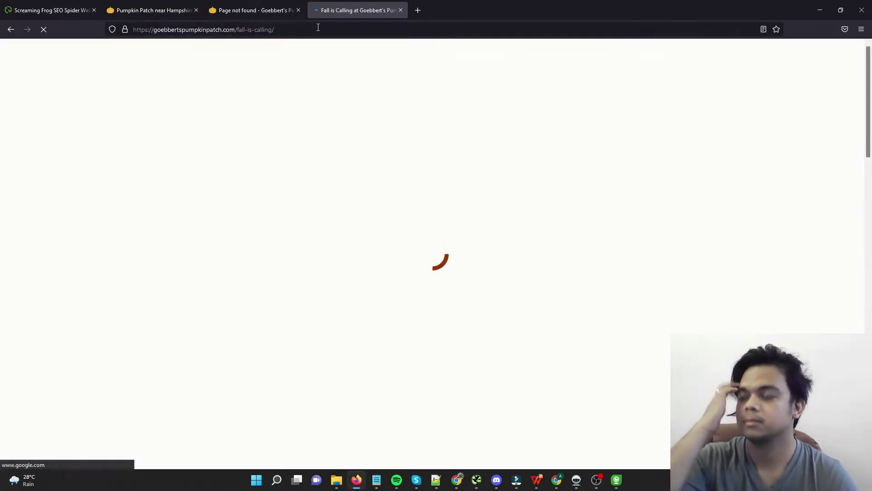
# Check the broken link's anchor text in the crawl results.
pyautogui.hotkey('alt', 'Tab')
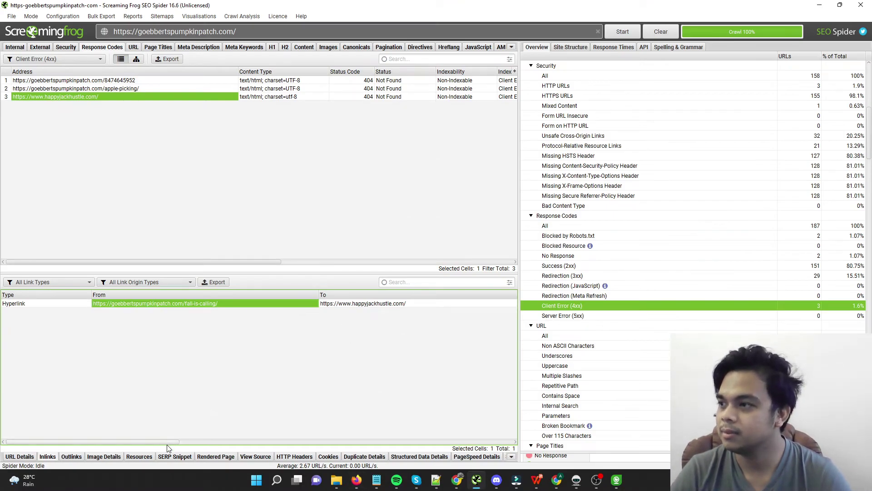
pyautogui.moveTo(167, 443); pyautogui.dragTo(270, 442)
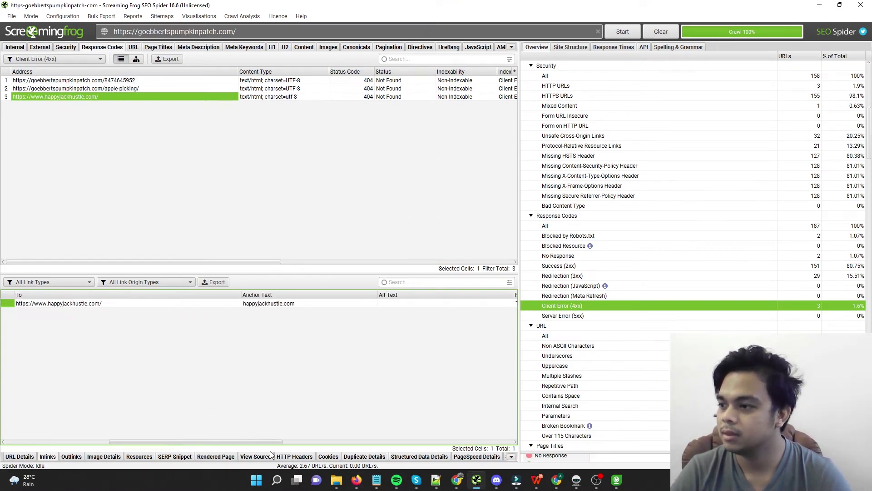
pyautogui.click(270, 305)
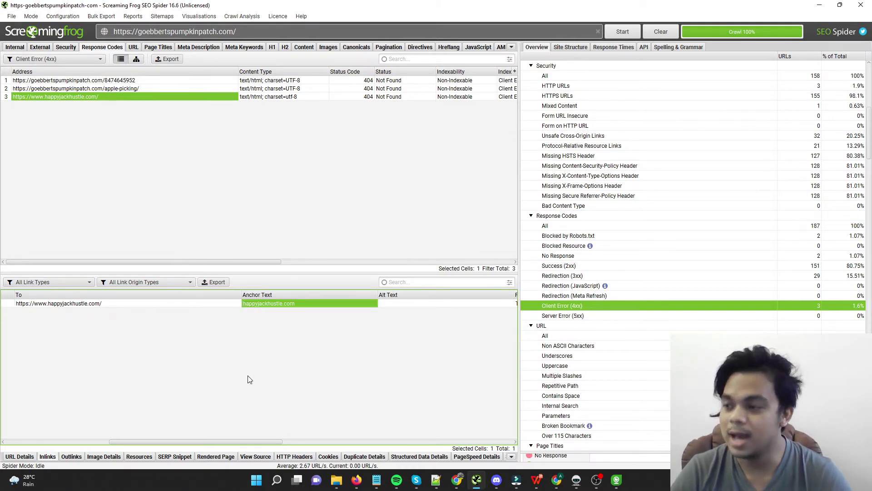
# Search the post for 'happy' and follow the happyjackhustle.com link to Wix's unconnected-domain page.
pyautogui.hotkey('alt', 'Tab')
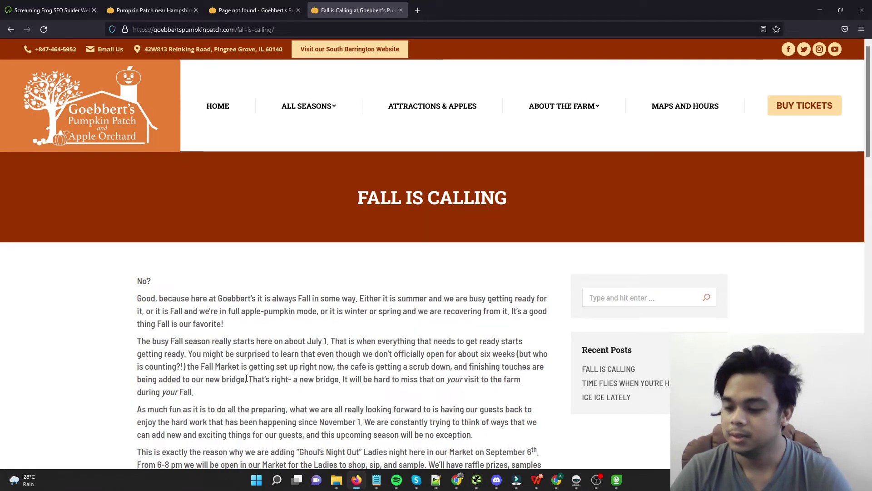
pyautogui.hotkey('ctrl', 'f')
pyautogui.write('happy')
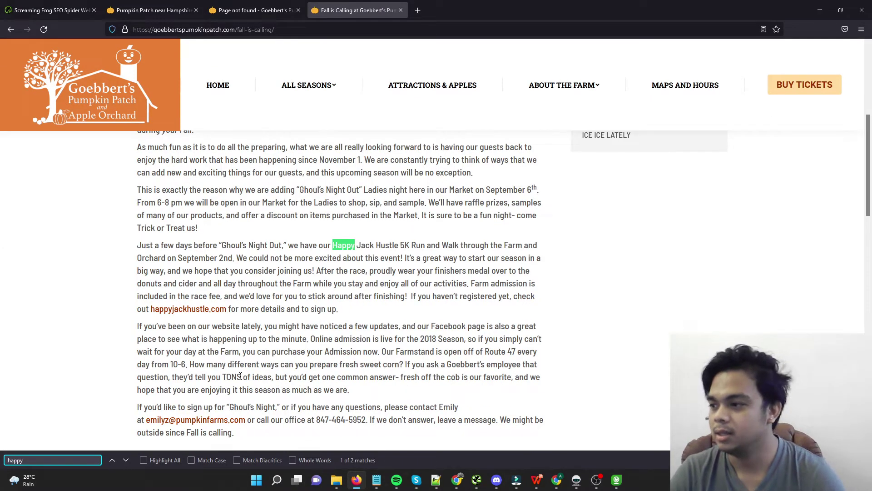
pyautogui.click(199, 312)
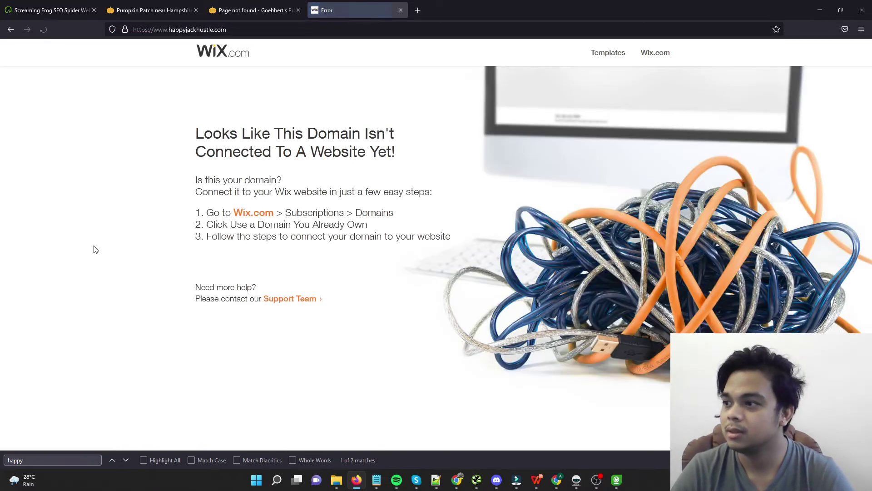
pyautogui.moveTo(178, 82); pyautogui.dragTo(313, 312)
pyautogui.click(349, 316)
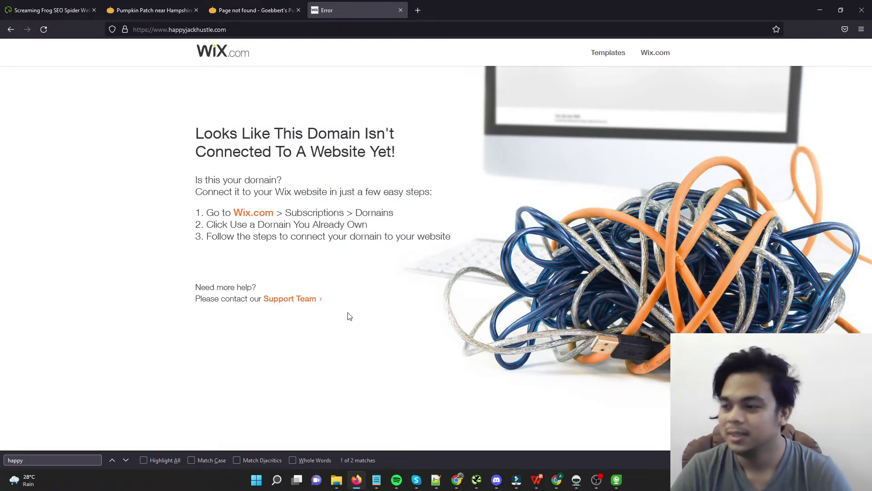
pyautogui.hotkey('alt', 'Tab')
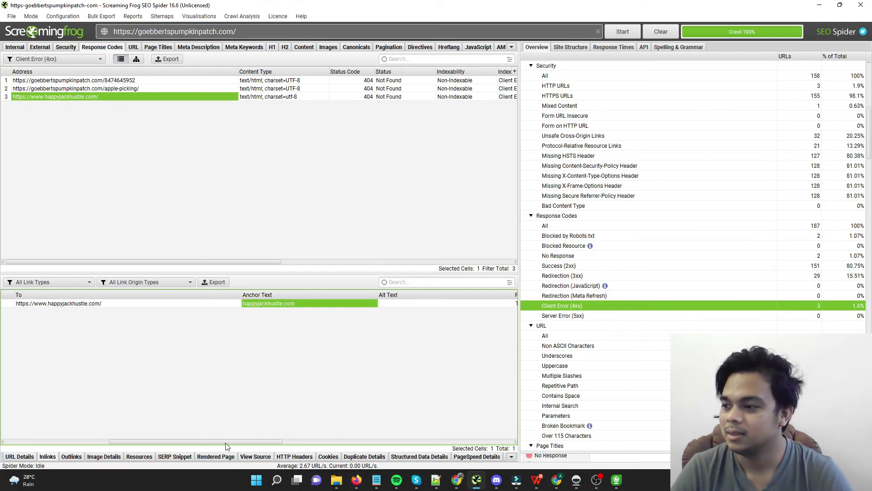
pyautogui.click(107, 81)
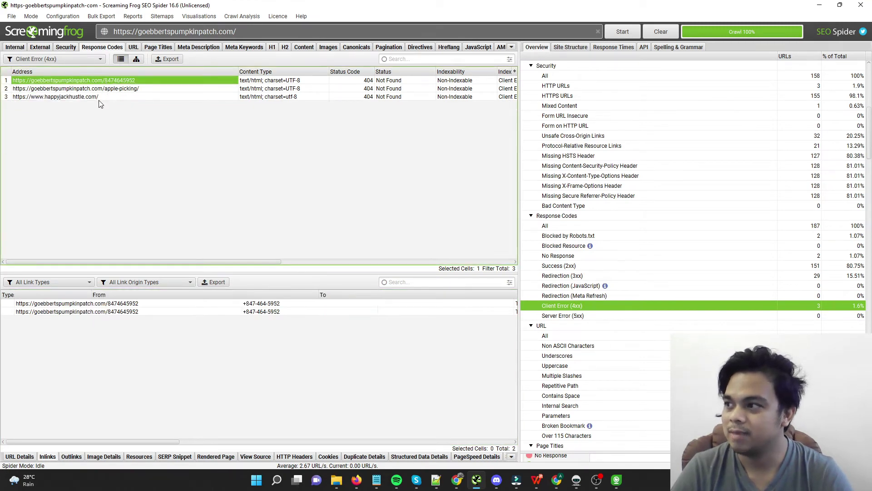
pyautogui.click(108, 96)
pyautogui.click(108, 80)
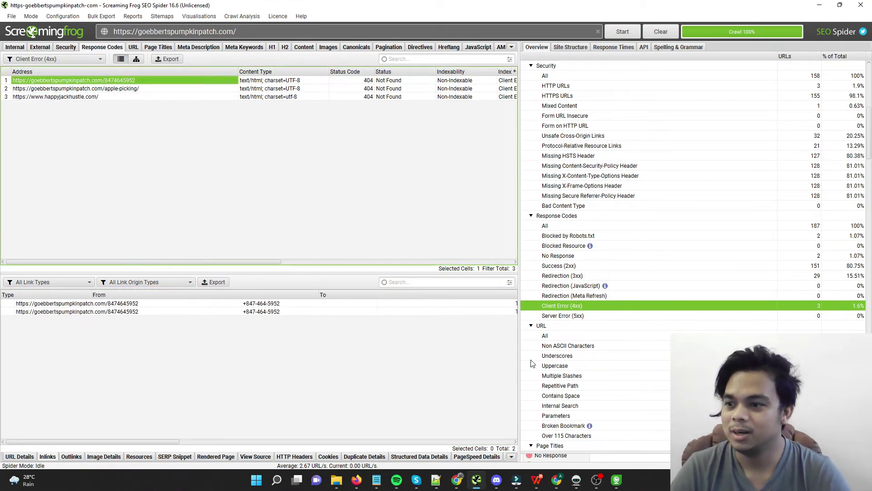
# Confirm the Server Error (5xx) report is empty and show URL Details.
pyautogui.click(575, 316)
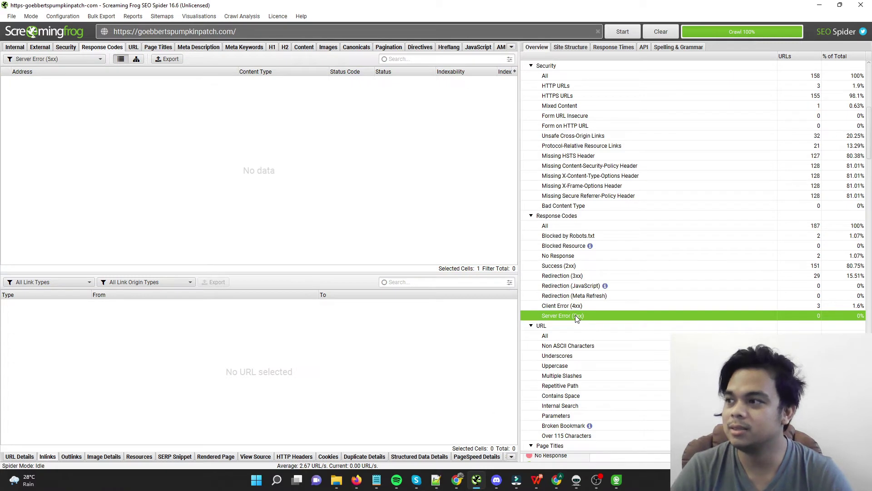
pyautogui.click(9, 457)
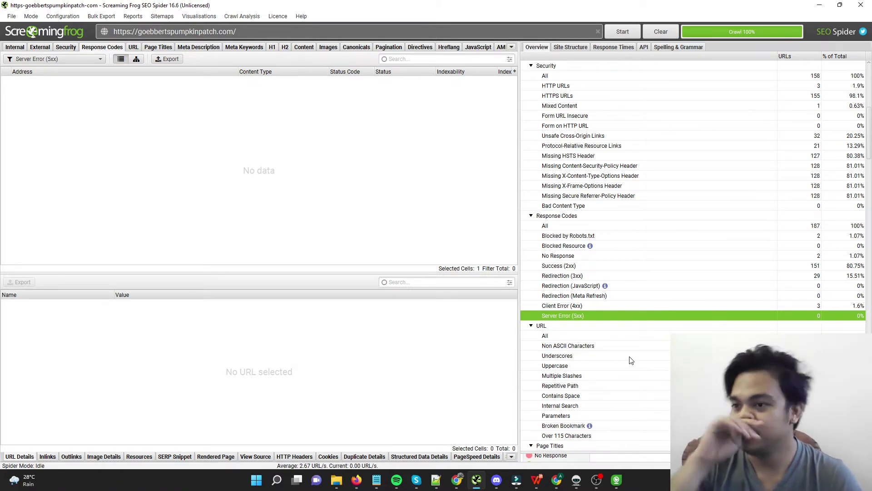
pyautogui.click(244, 32)
pyautogui.click(412, 228)
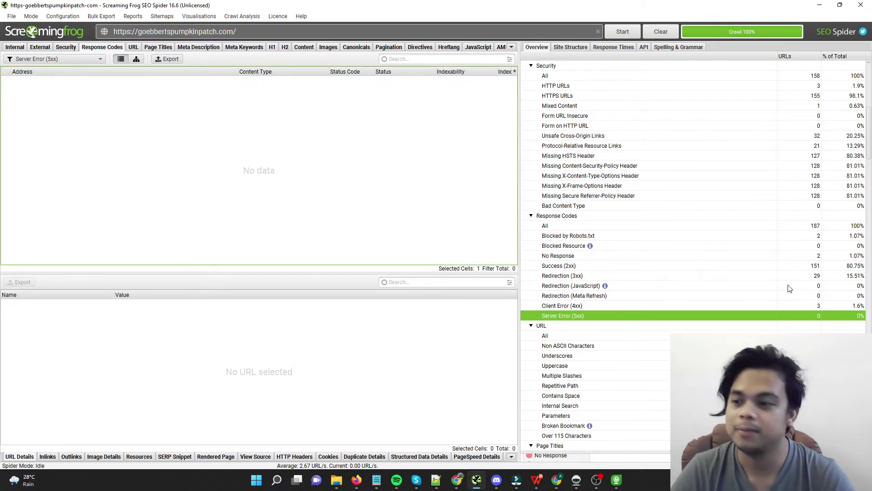
pyautogui.scroll(-2, 636, 345)
# List all 158 URLs, then all page titles, inspecting the U Pick Farms and Outdoor Wedding Venues titles.
pyautogui.click(598, 286)
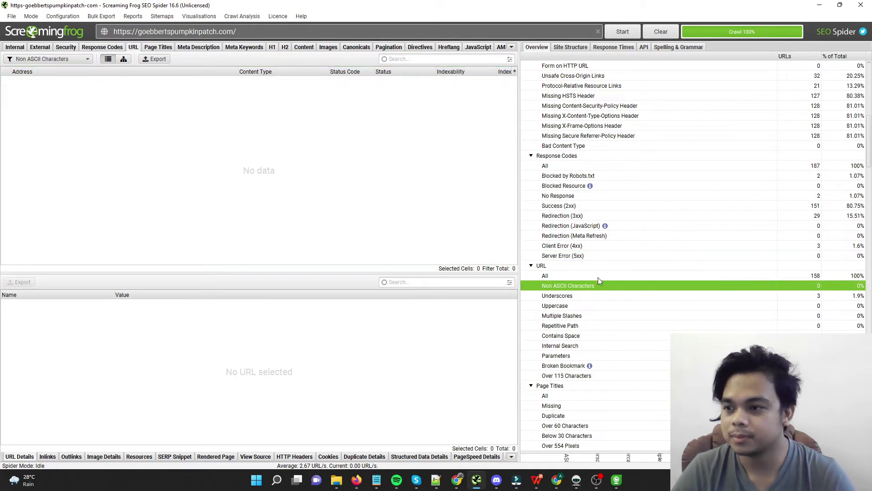
pyautogui.click(598, 276)
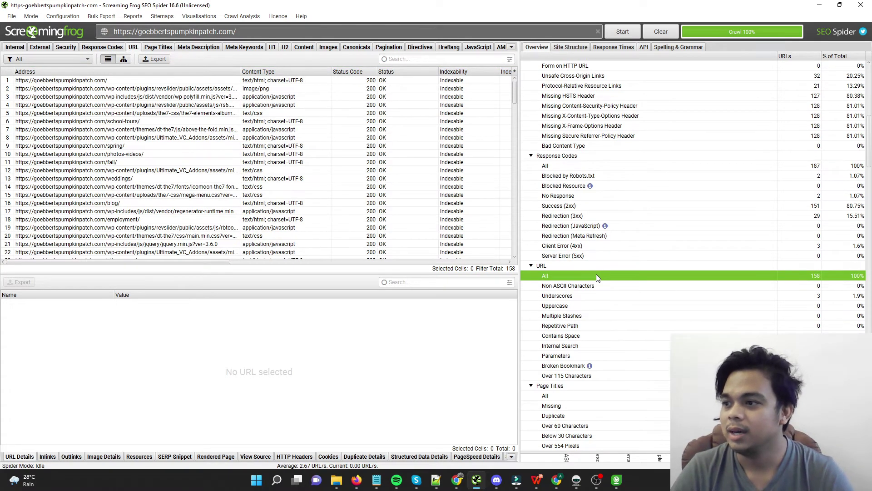
pyautogui.scroll(-3, 625, 378)
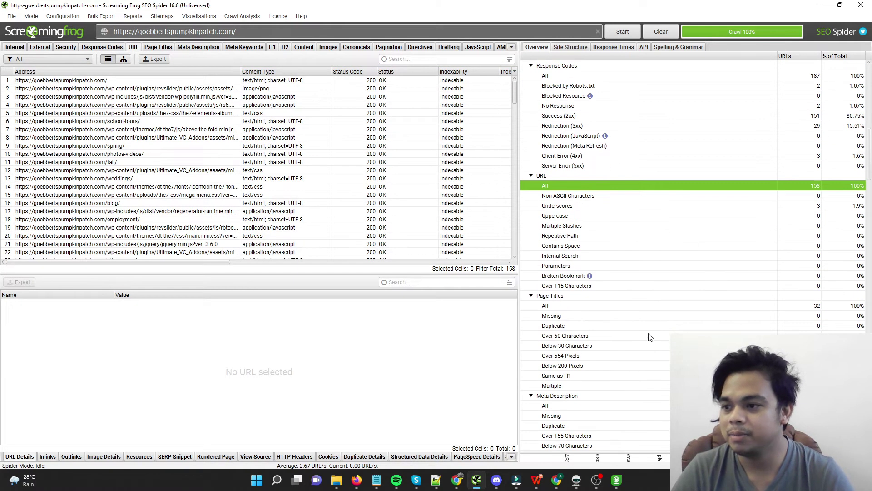
pyautogui.click(726, 311)
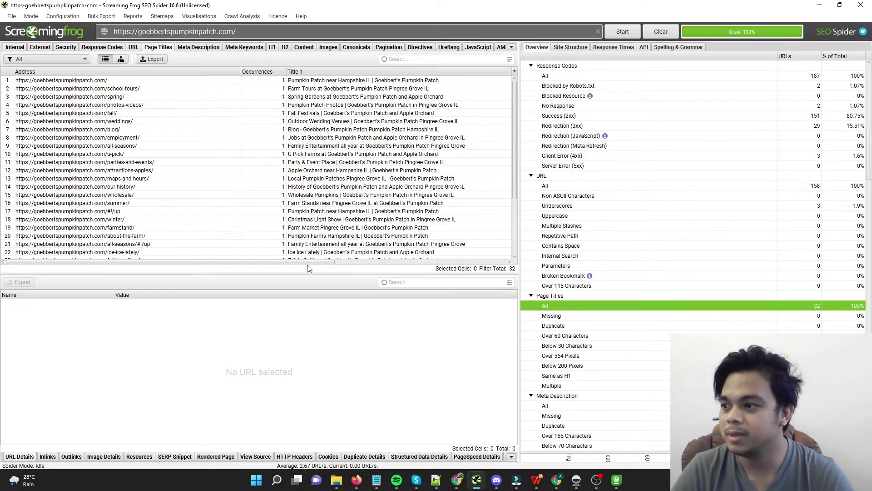
pyautogui.hscroll(5, 307, 263)
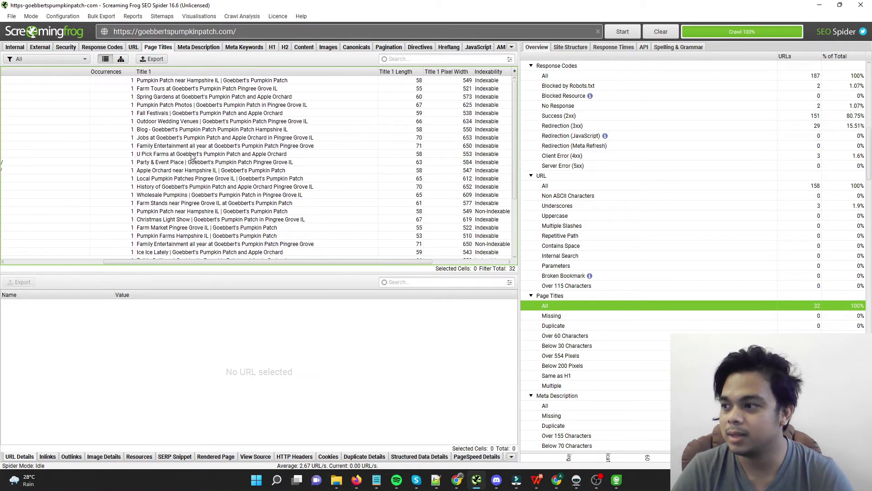
pyautogui.click(192, 155)
pyautogui.click(241, 120)
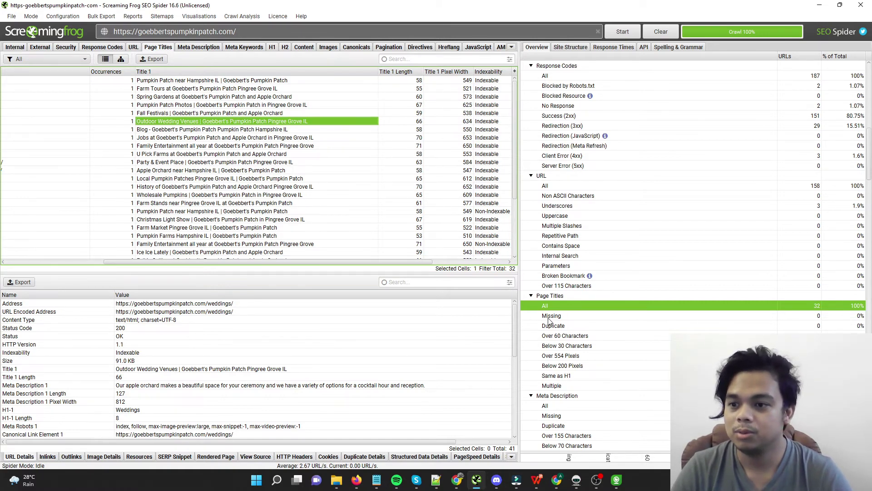
# Filter meta descriptions to Missing and compare the /category/uncategorized/ and /dt_gallery/ page details.
pyautogui.click(559, 405)
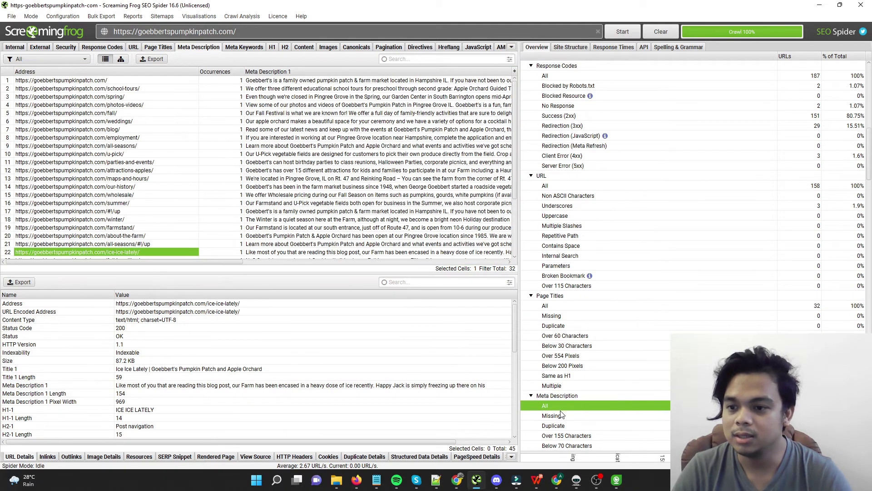
pyautogui.click(563, 416)
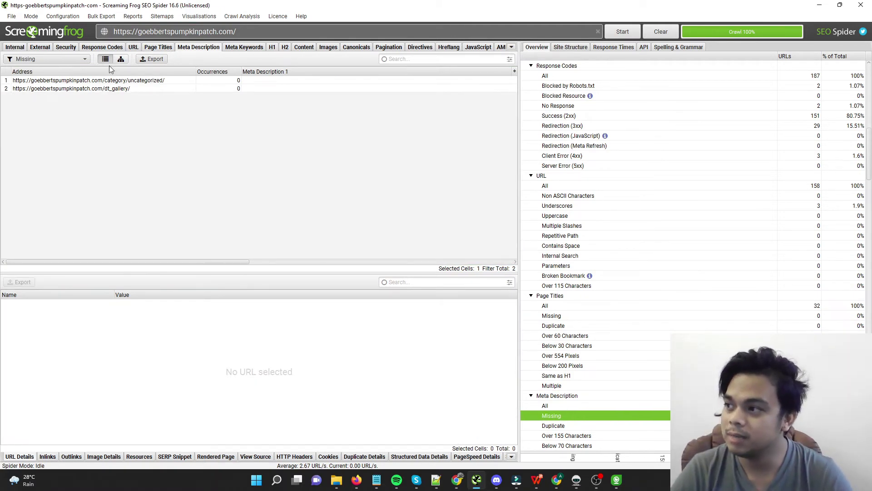
pyautogui.click(113, 82)
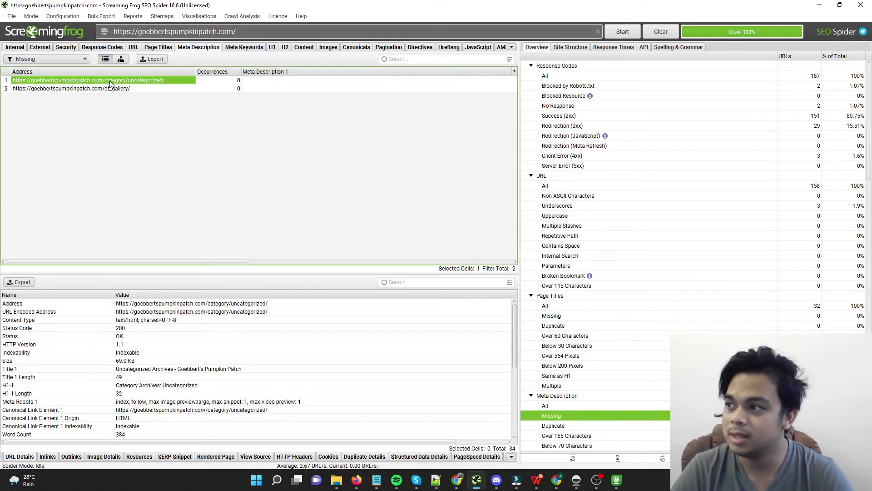
pyautogui.click(121, 87)
pyautogui.click(122, 82)
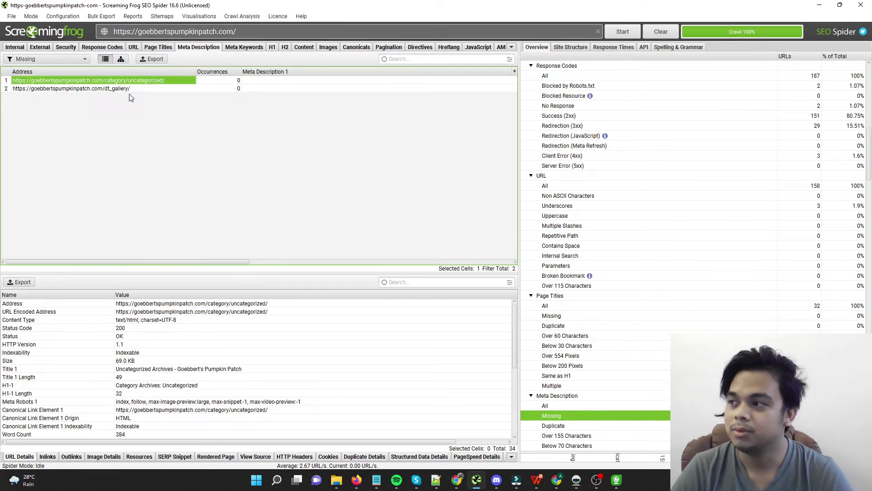
pyautogui.click(120, 87)
pyautogui.click(122, 80)
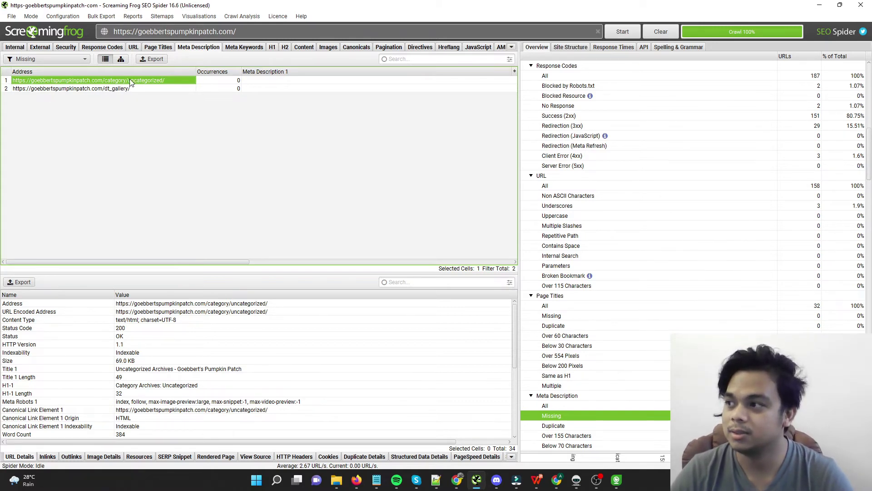
pyautogui.click(136, 89)
pyautogui.click(143, 80)
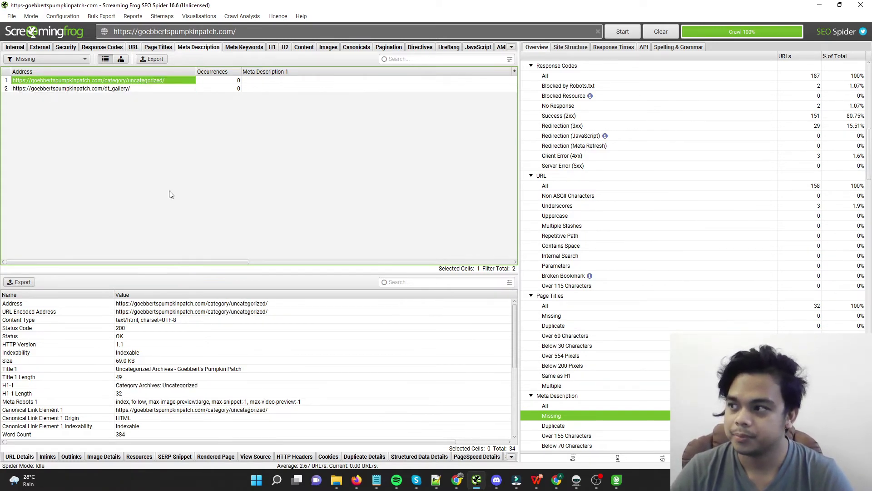
pyautogui.click(126, 91)
pyautogui.click(129, 82)
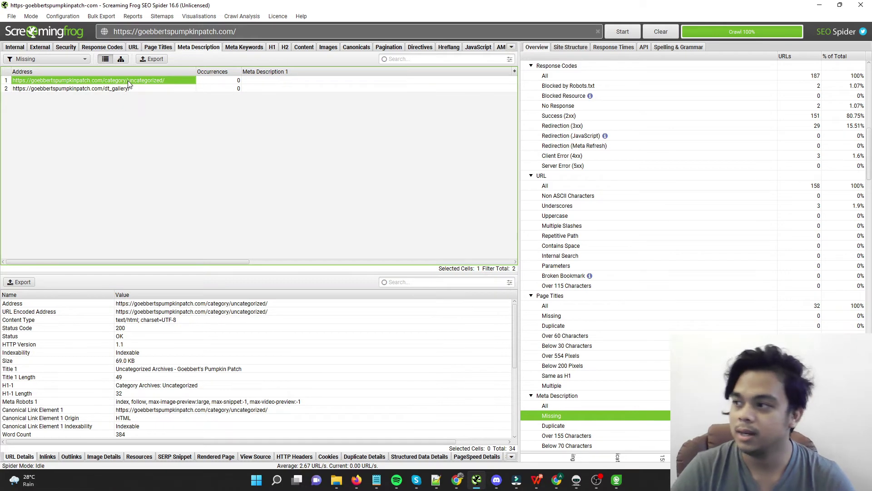
pyautogui.click(120, 91)
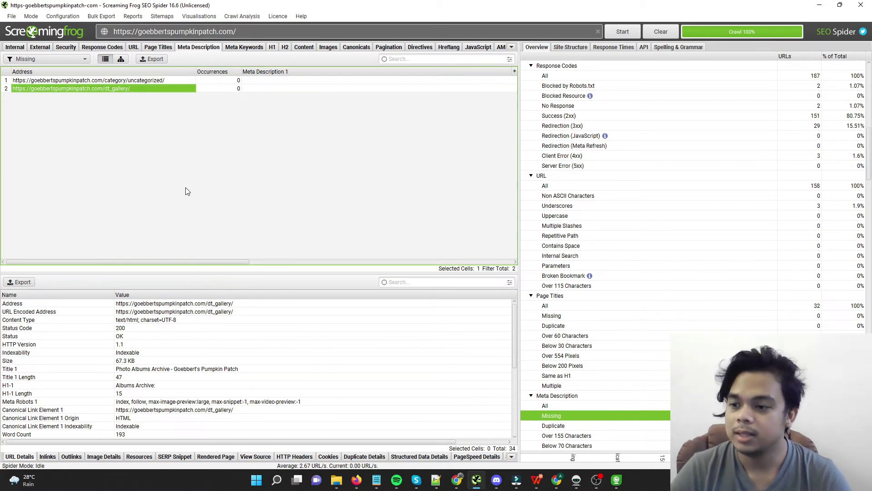
pyautogui.click(160, 80)
pyautogui.click(159, 88)
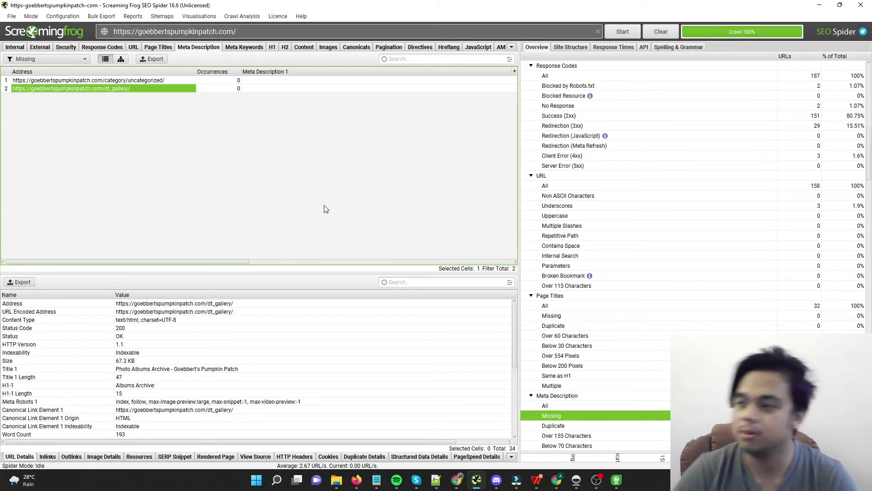
pyautogui.click(561, 427)
pyautogui.click(580, 419)
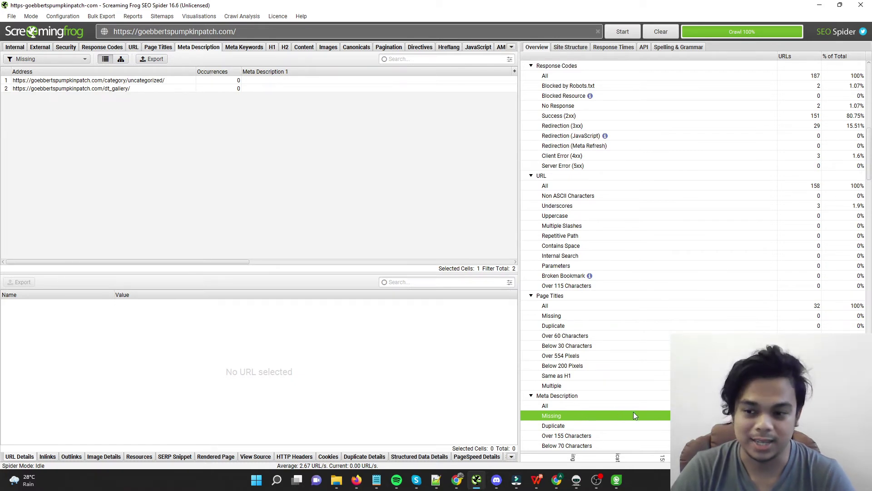
# Filter meta descriptions to Over 155 Characters and copy the /u-pick/ page URL.
pyautogui.scroll(-2, 658, 323)
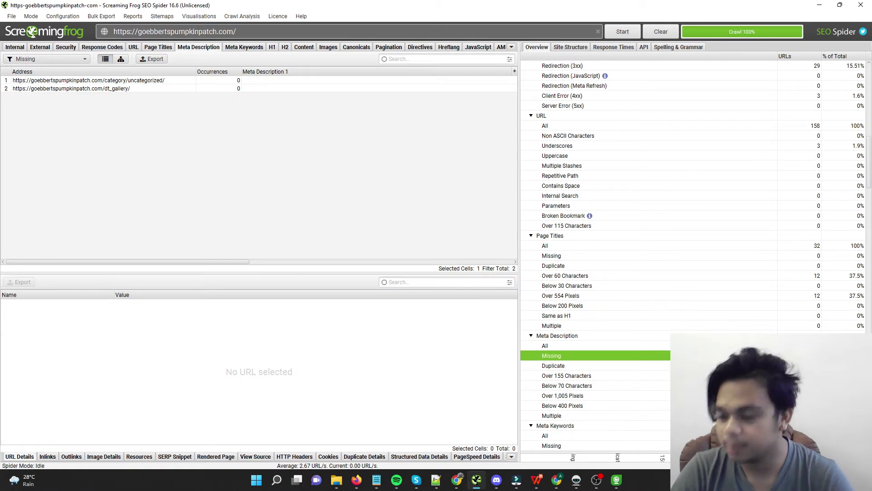
pyautogui.click(568, 375)
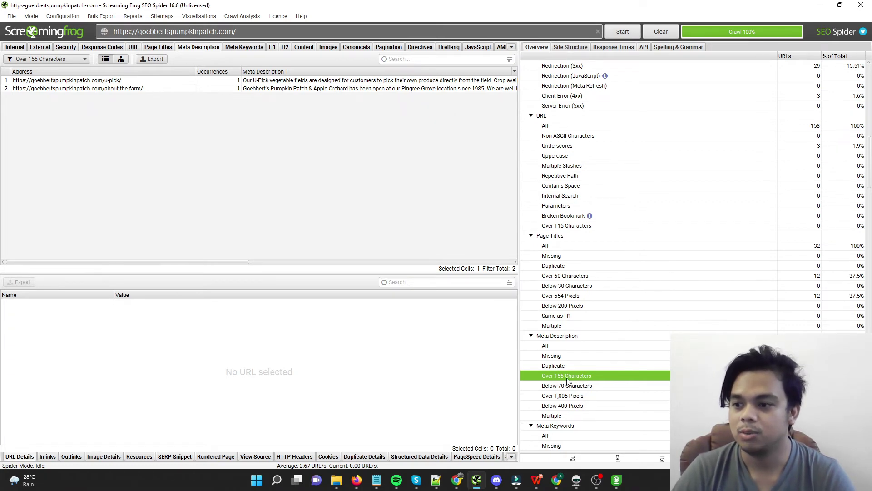
pyautogui.rightClick(115, 81)
pyautogui.click(129, 90)
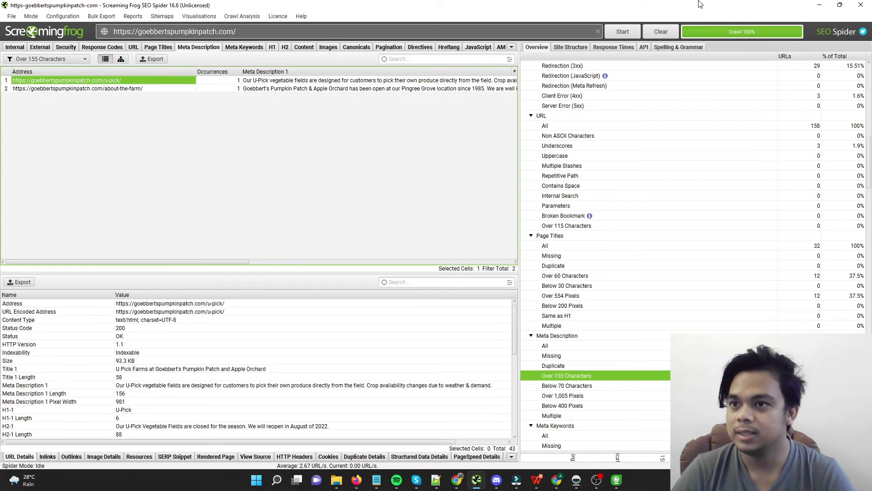
# Search Google in Firefox for the copied /u-pick/ URL.
pyautogui.click(820, 9)
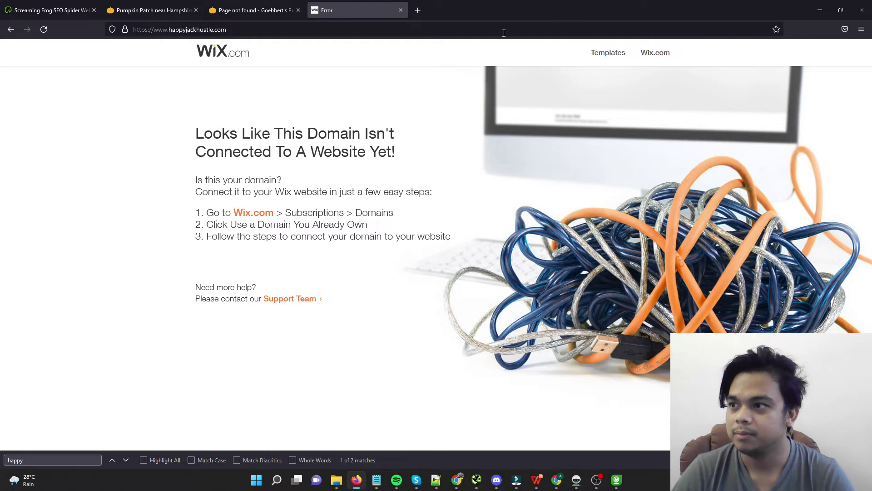
pyautogui.click(334, 31)
pyautogui.write('google.com/')
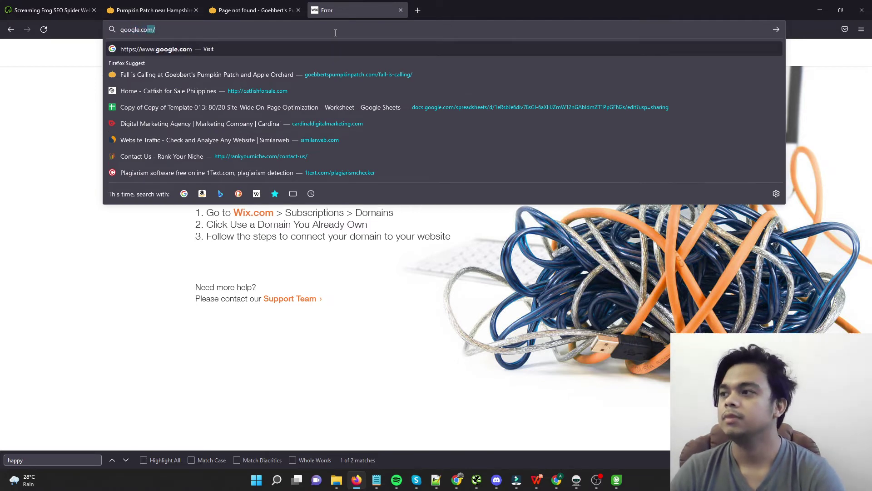
pyautogui.press('Return')
pyautogui.hotkey('ctrl', 'v')
pyautogui.press('Return')
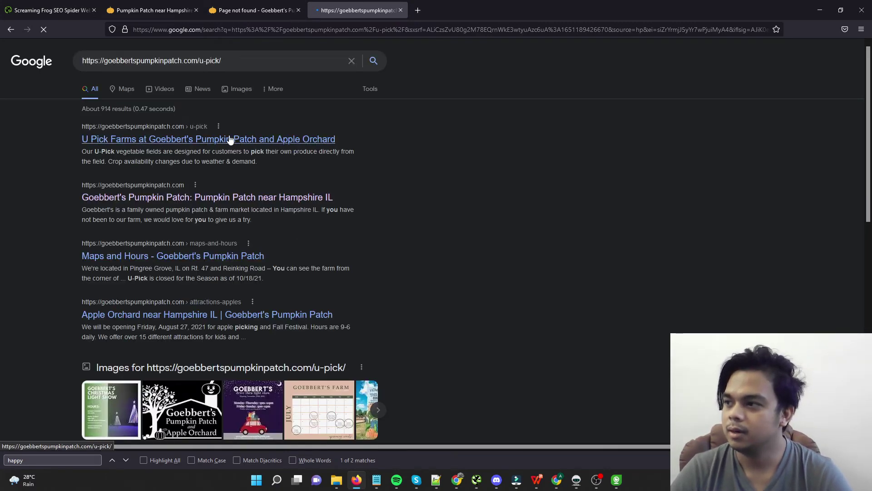
# Select the u-pick page's long meta description in Screaming Frog.
pyautogui.hotkey('alt', 'Tab')
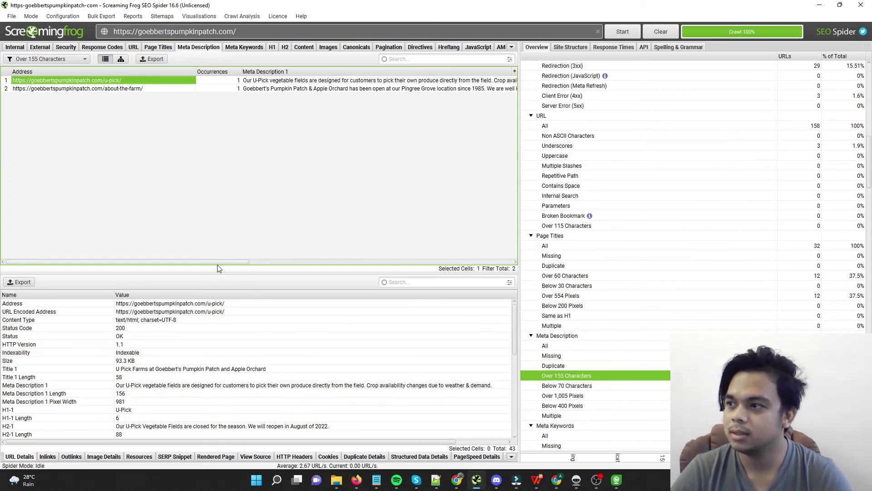
pyautogui.hotkey('alt', 'Tab')
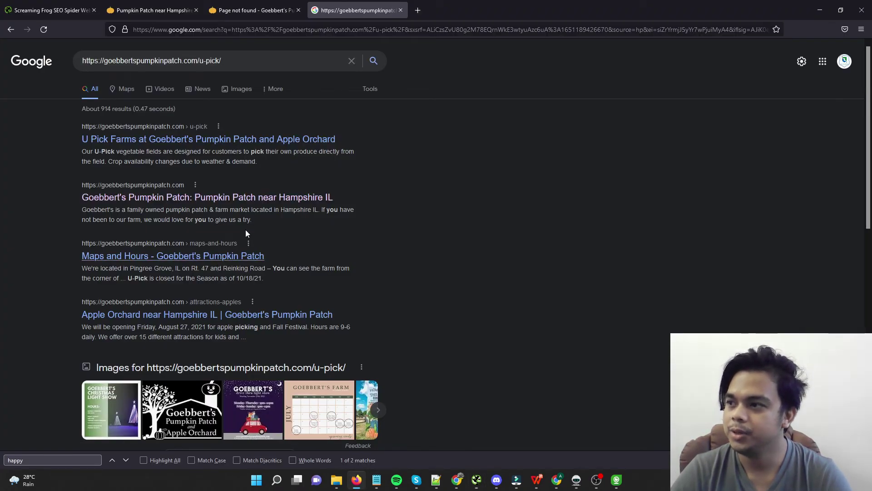
pyautogui.hotkey('alt', 'Tab')
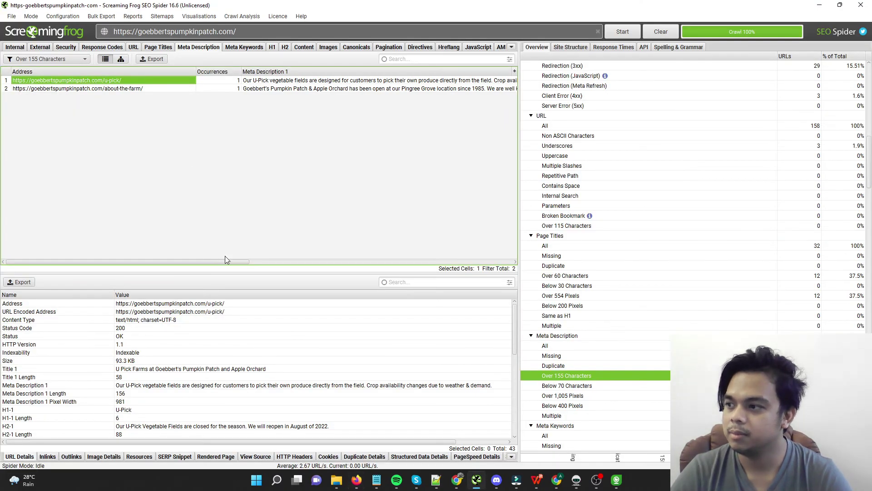
pyautogui.moveTo(228, 262); pyautogui.dragTo(312, 264)
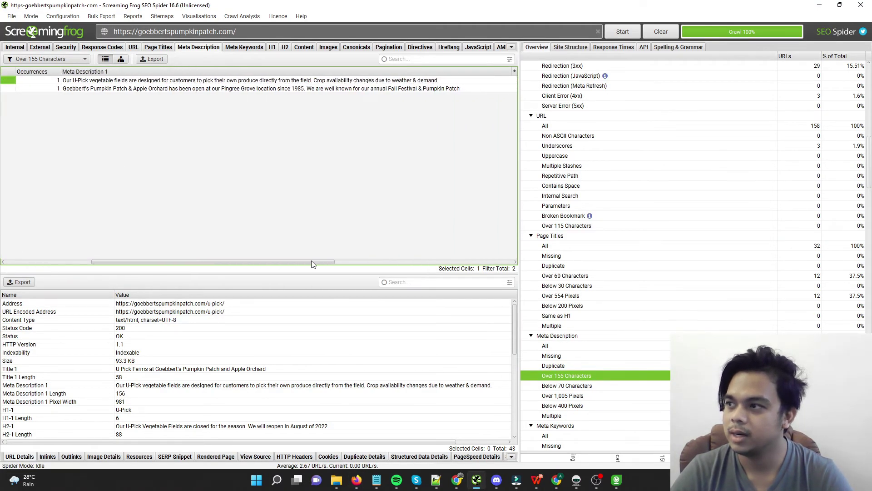
pyautogui.click(378, 81)
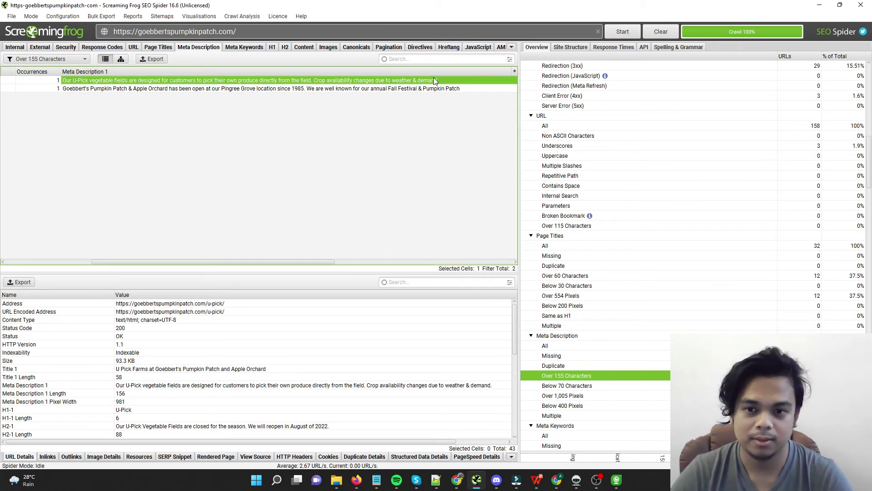
# Compare it with the first Google result's snippet ending 'weather & demand.'.
pyautogui.hotkey('alt', 'Tab')
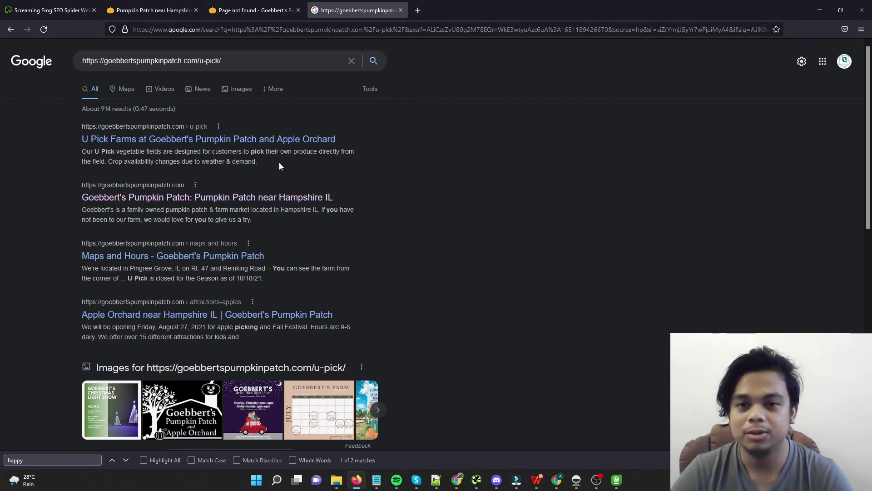
pyautogui.moveTo(279, 163); pyautogui.dragTo(69, 149)
pyautogui.click(66, 184)
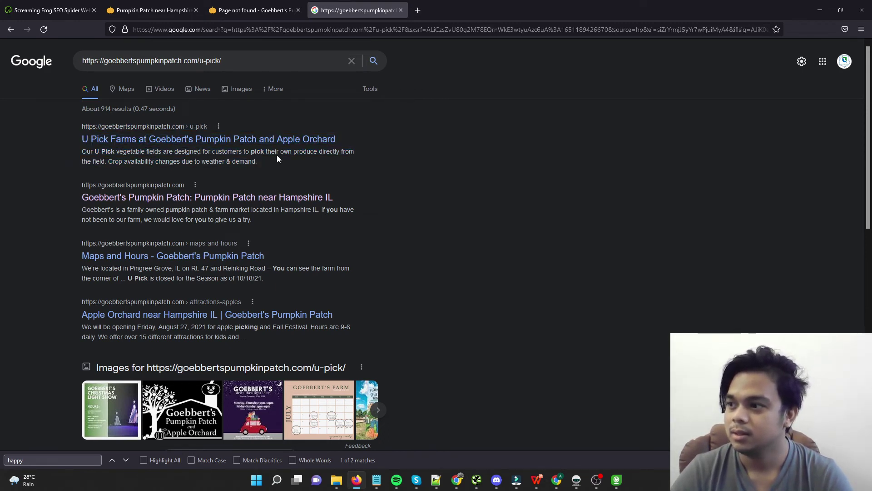
pyautogui.moveTo(279, 158); pyautogui.dragTo(289, 177)
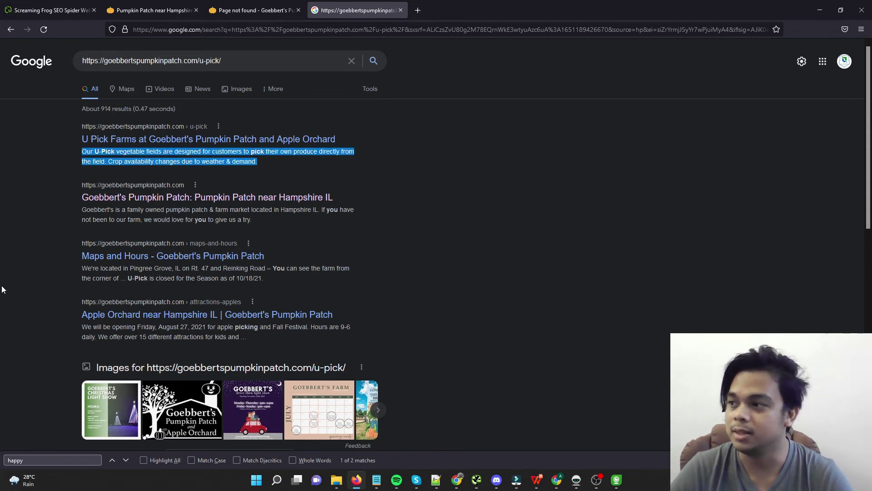
pyautogui.click(288, 177)
# Review meta keywords for all 32 pages, the 24 missing them, and multiple keywords.
pyautogui.hotkey('alt', 'Tab')
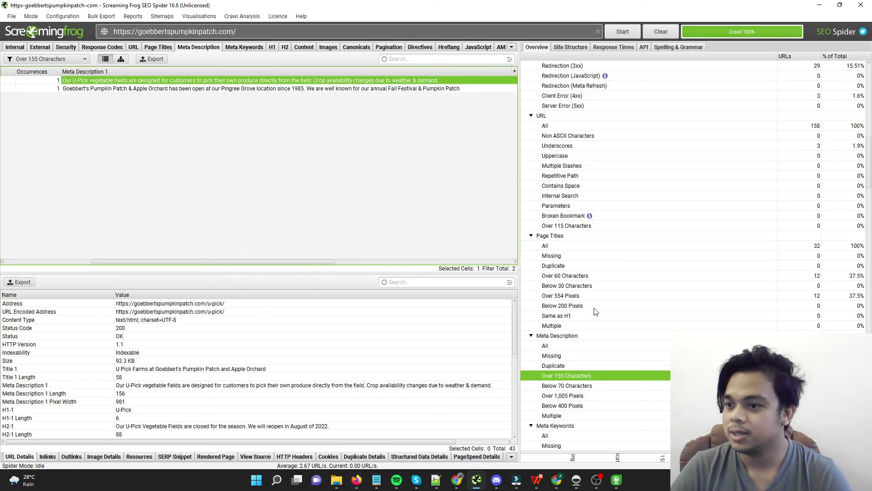
pyautogui.scroll(-3, 657, 302)
pyautogui.scroll(-3, 656, 303)
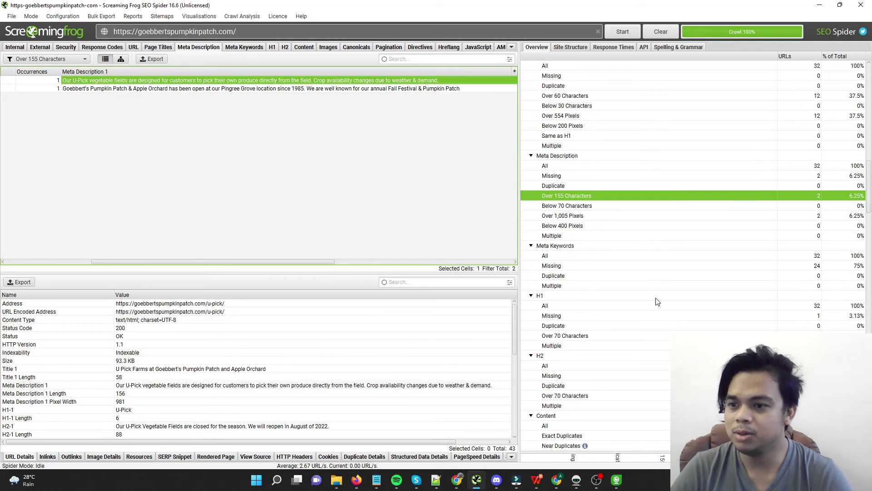
pyautogui.click(590, 255)
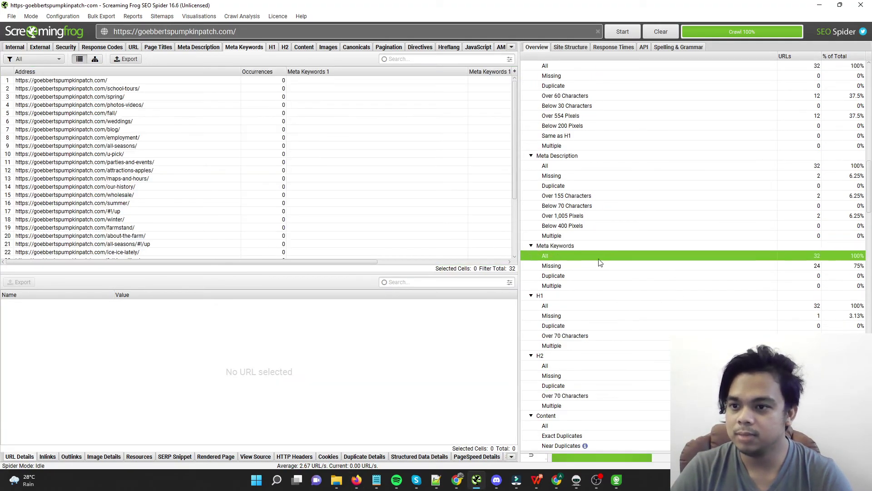
pyautogui.click(611, 267)
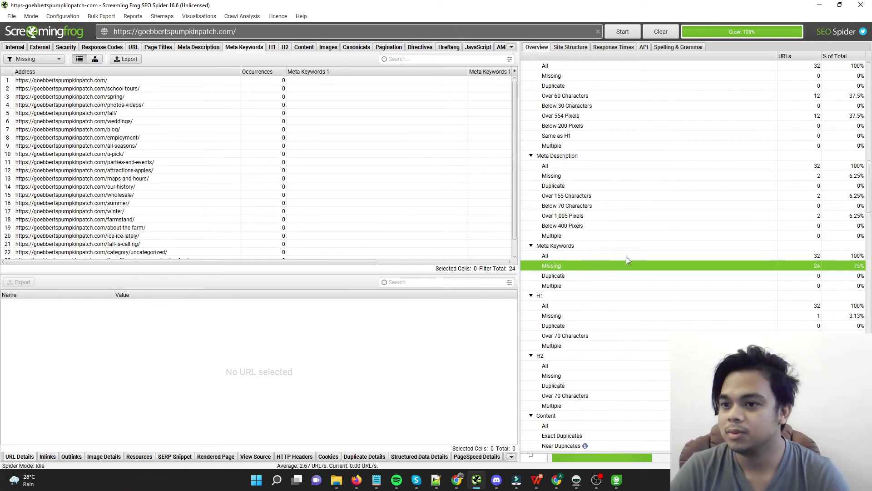
pyautogui.click(626, 256)
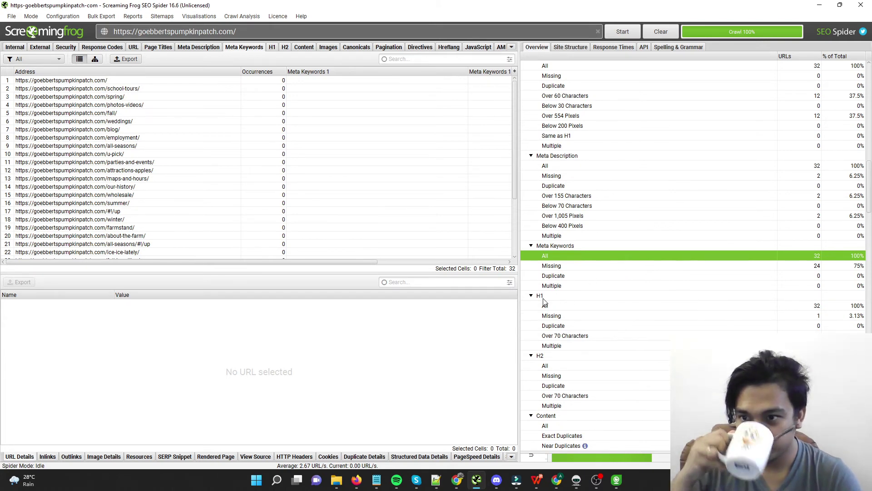
pyautogui.click(594, 287)
# Show every page's H1 headings, then the H2 headings list.
pyautogui.click(607, 298)
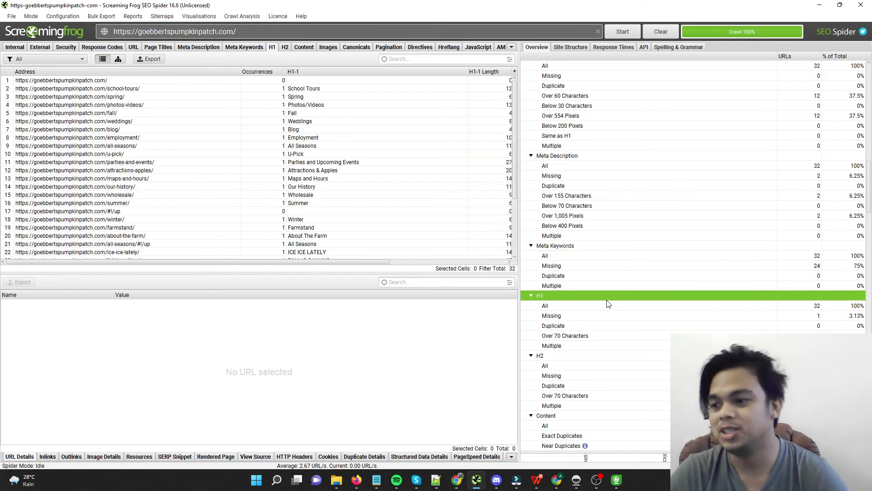
pyautogui.click(604, 357)
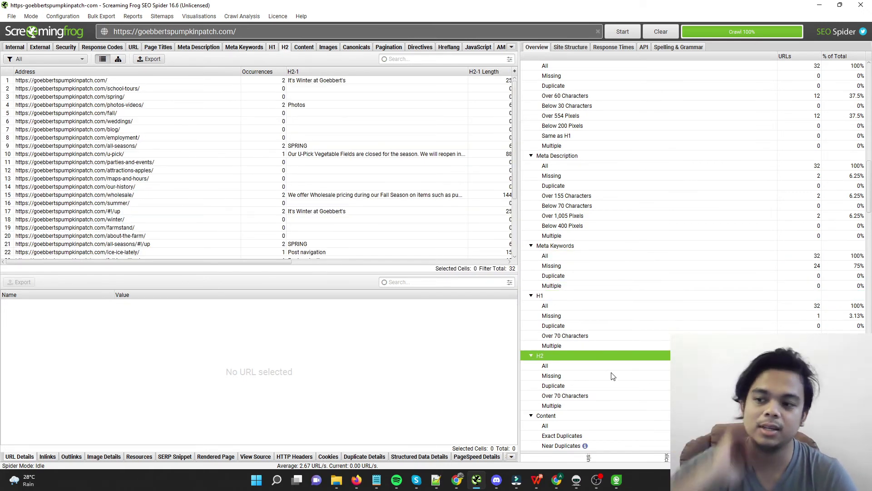
pyautogui.scroll(-5, 613, 377)
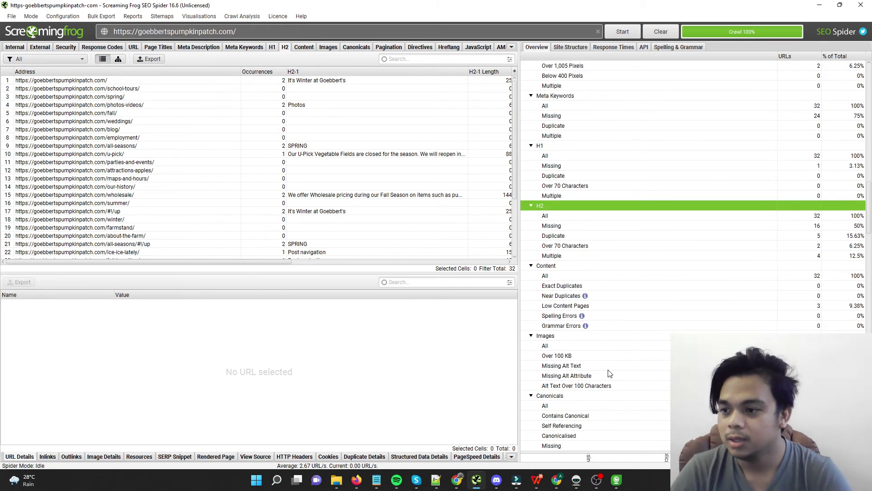
pyautogui.scroll(-1, 610, 373)
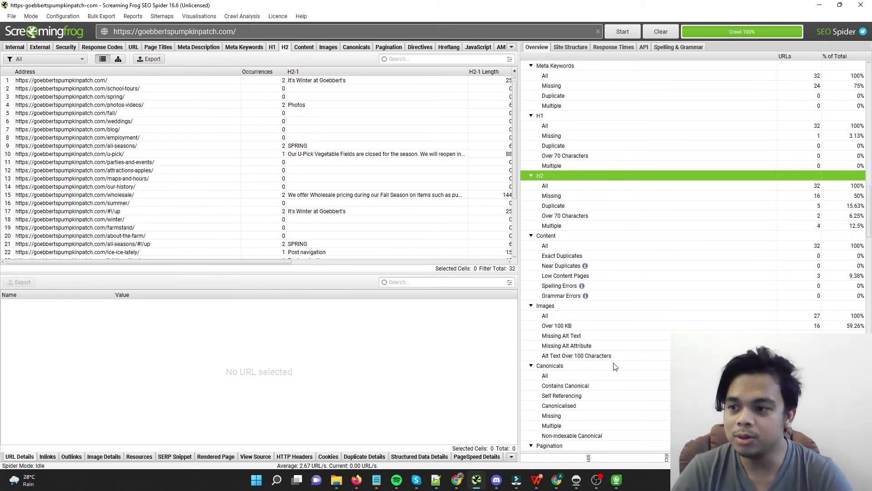
# Check image filters: 16 over 100 KB, 10 missing alt text, none missing alt attribute.
pyautogui.click(633, 326)
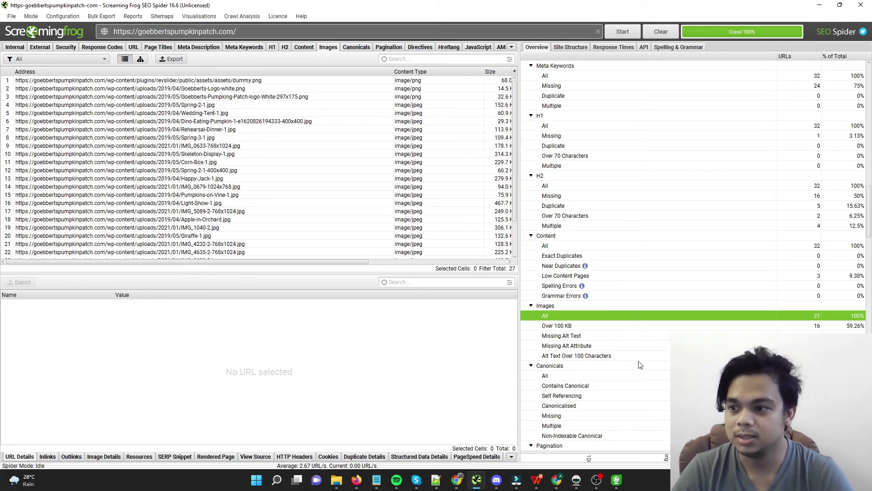
pyautogui.click(652, 336)
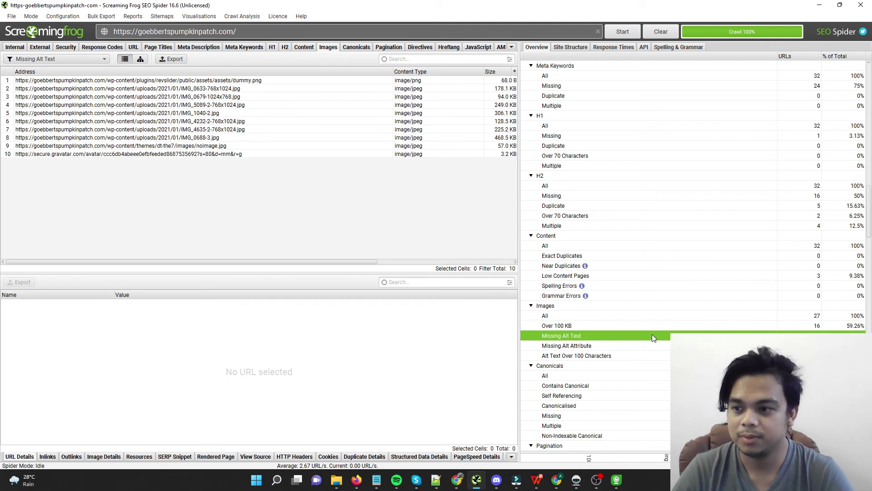
pyautogui.click(661, 346)
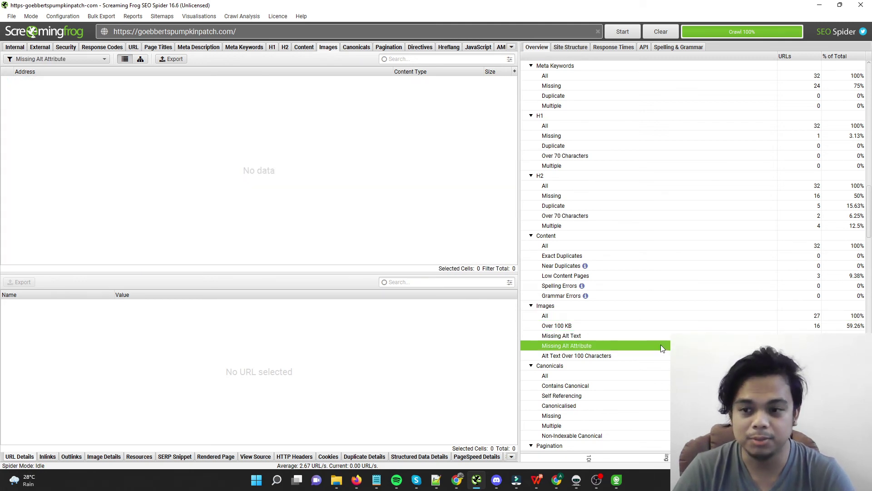
pyautogui.click(600, 336)
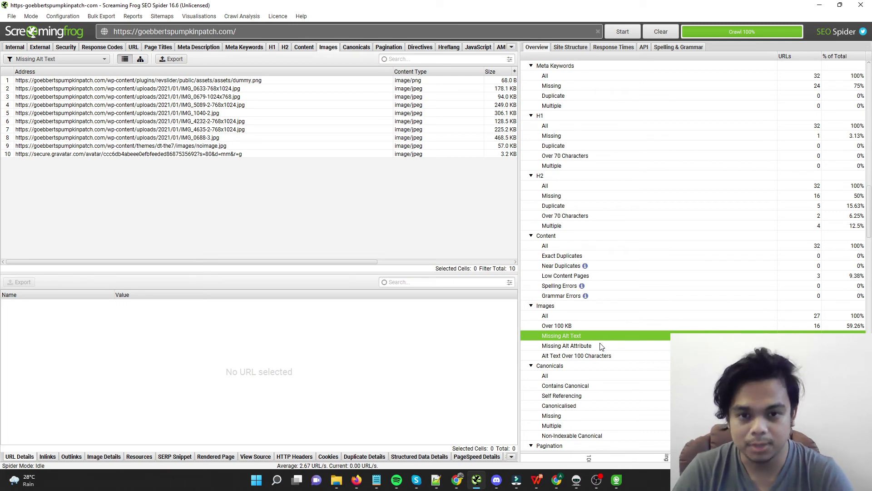
pyautogui.click(603, 325)
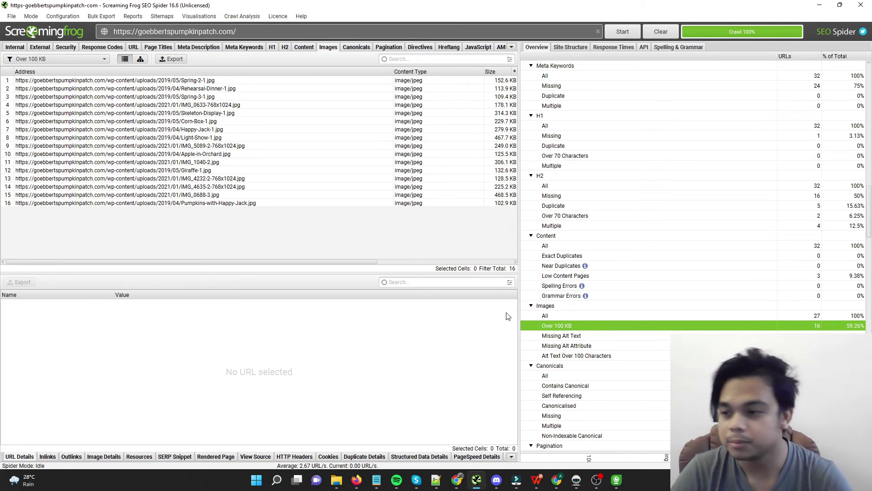
pyautogui.click(571, 338)
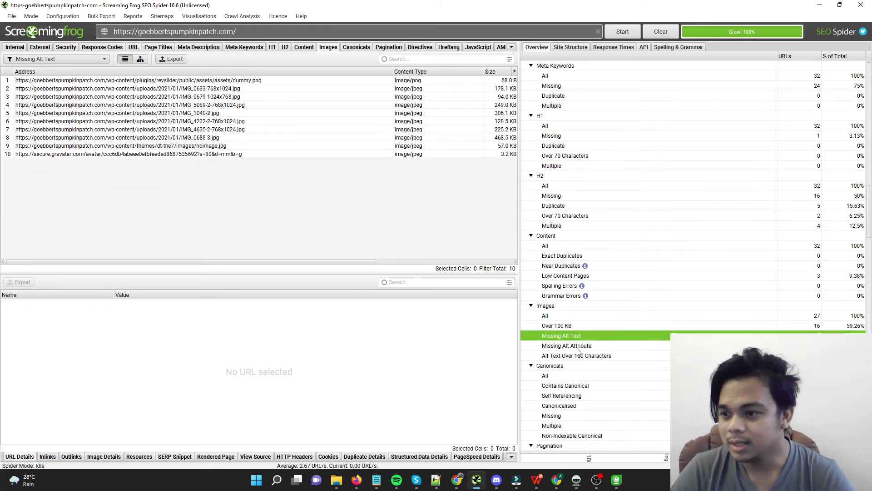
pyautogui.click(576, 347)
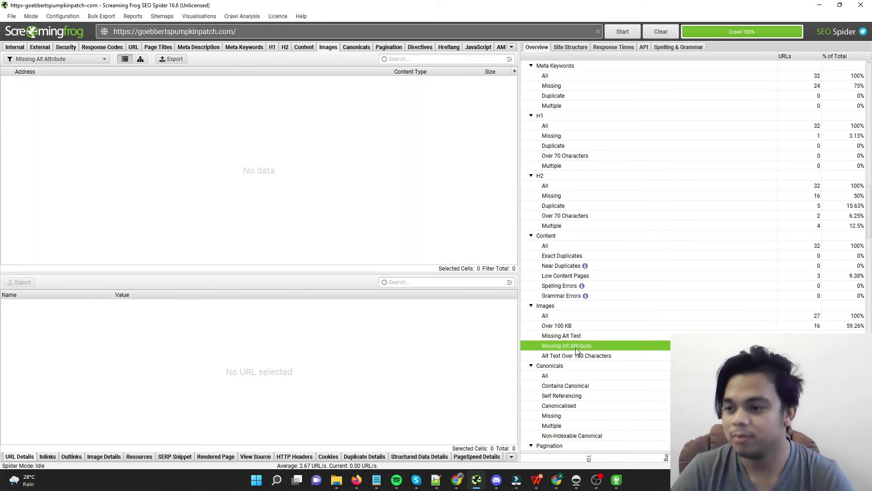
pyautogui.scroll(-1, 576, 350)
pyautogui.scroll(-1, 661, 357)
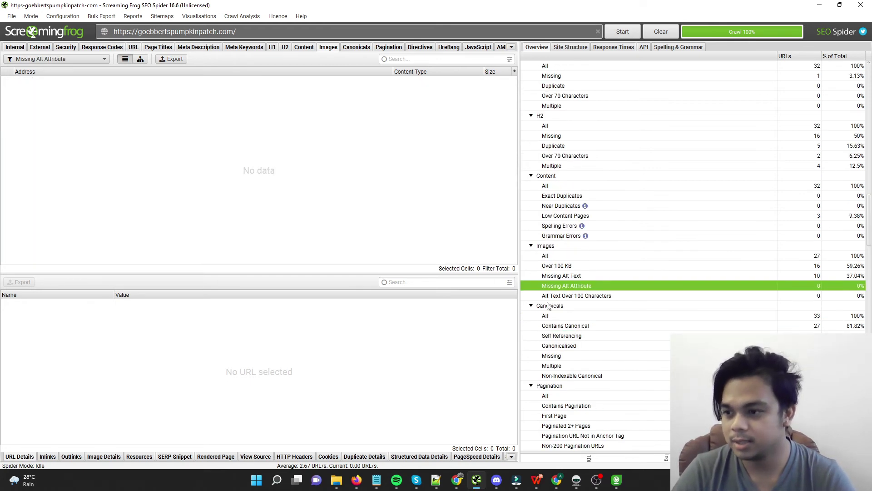
# Review canonical filters: 27 containing a canonical, self-referencing, 6 missing, and non-indexable canonicals.
pyautogui.click(586, 318)
pyautogui.click(593, 328)
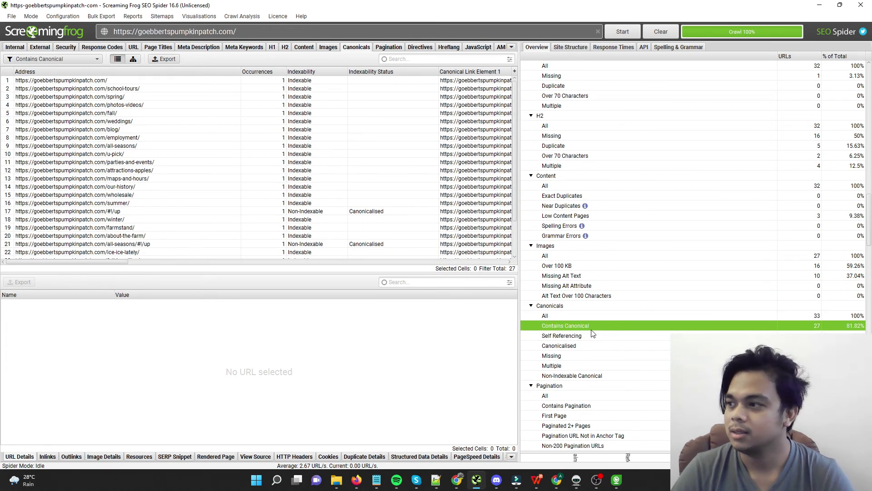
pyautogui.click(586, 339)
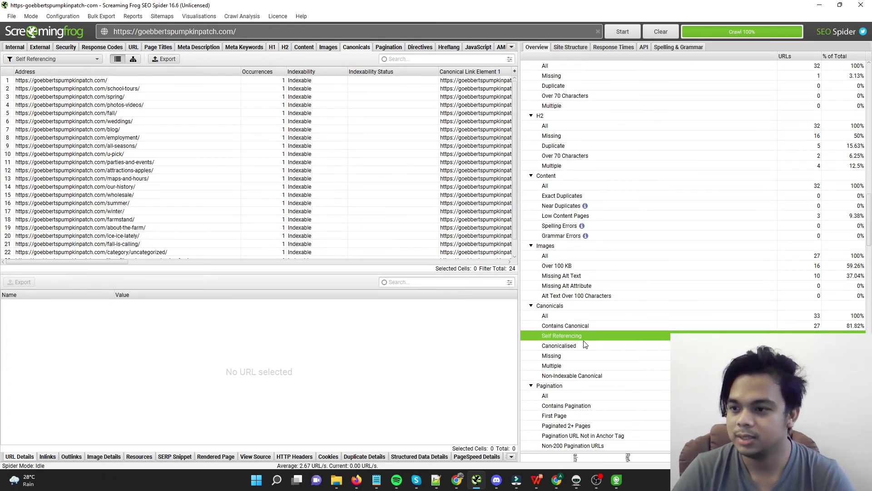
pyautogui.click(578, 360)
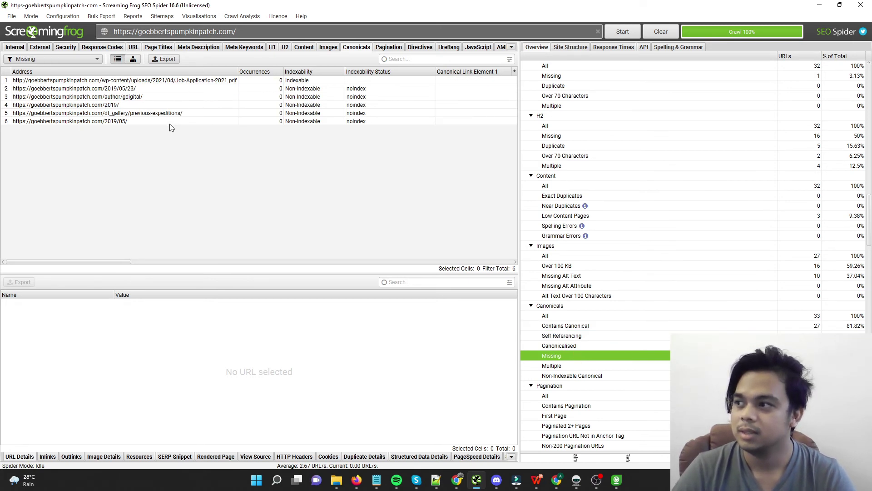
pyautogui.click(611, 376)
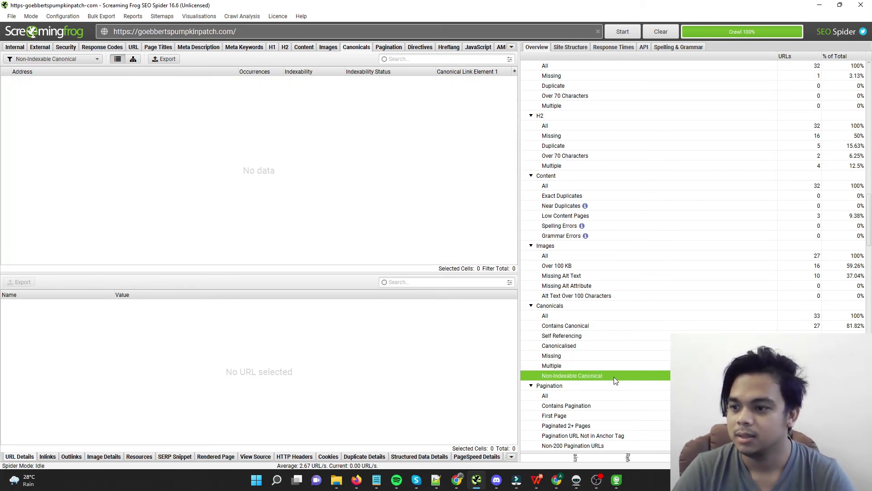
pyautogui.click(611, 355)
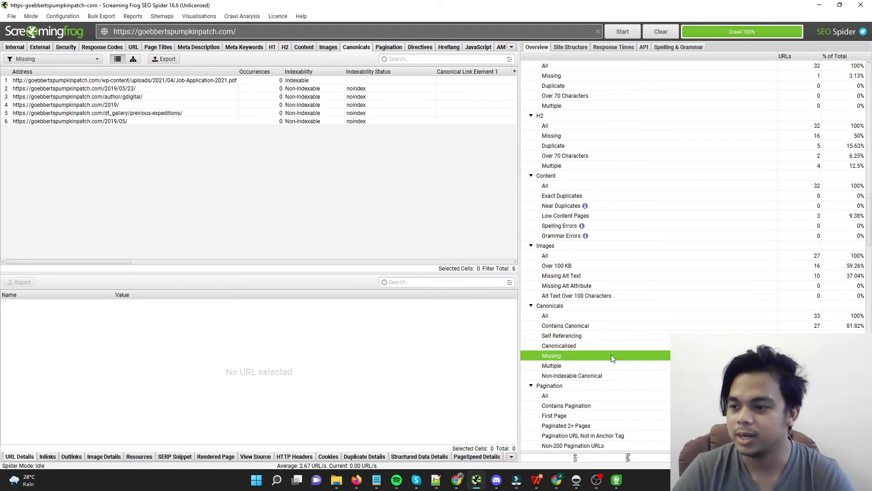
# Check the Pagination URL Not in Anchor Tag filter, which returns no data.
pyautogui.scroll(-3, 644, 380)
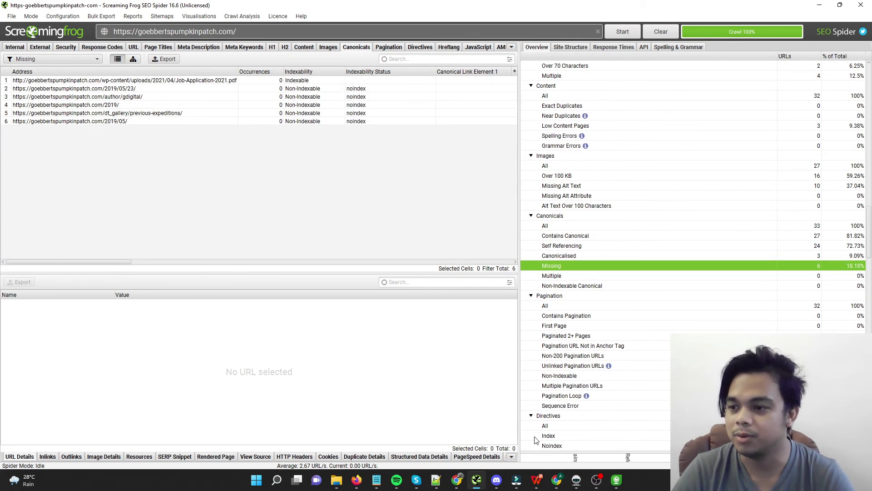
pyautogui.click(593, 346)
pyautogui.scroll(-10, 592, 347)
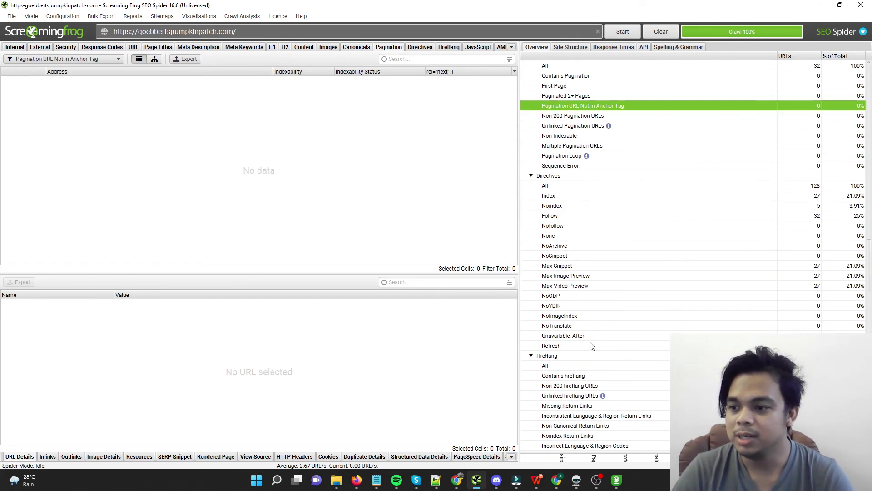
pyautogui.scroll(-3, 592, 347)
pyautogui.scroll(-2, 588, 350)
pyautogui.scroll(3, 584, 353)
pyautogui.scroll(-1, 593, 350)
pyautogui.scroll(-15, 594, 348)
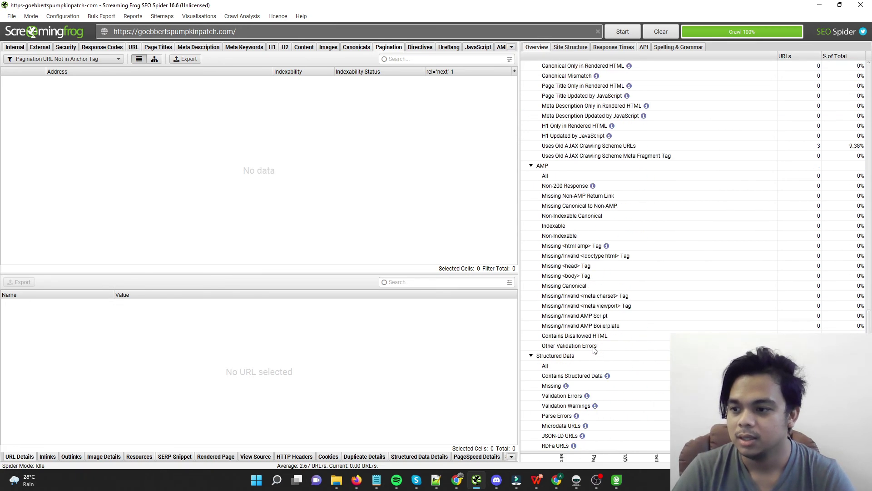
# Check the structured data filters, confirming all 32 pages are missing structured data.
pyautogui.click(643, 285)
pyautogui.click(650, 303)
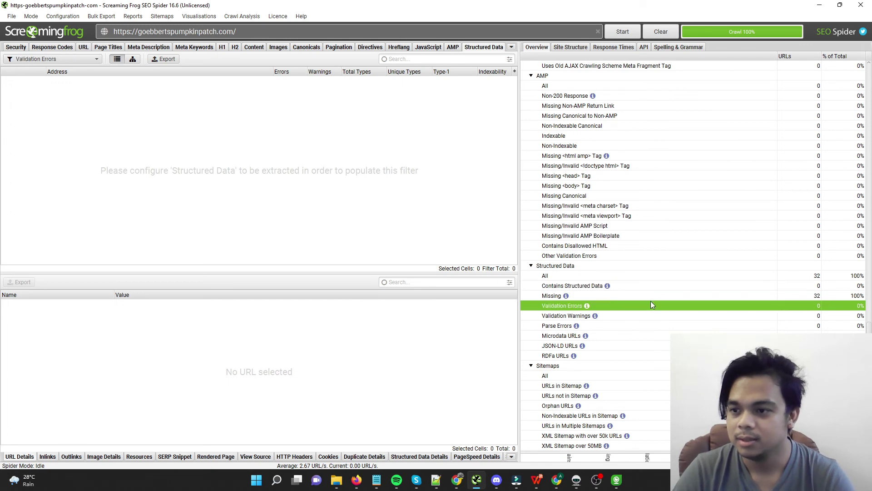
pyautogui.click(659, 296)
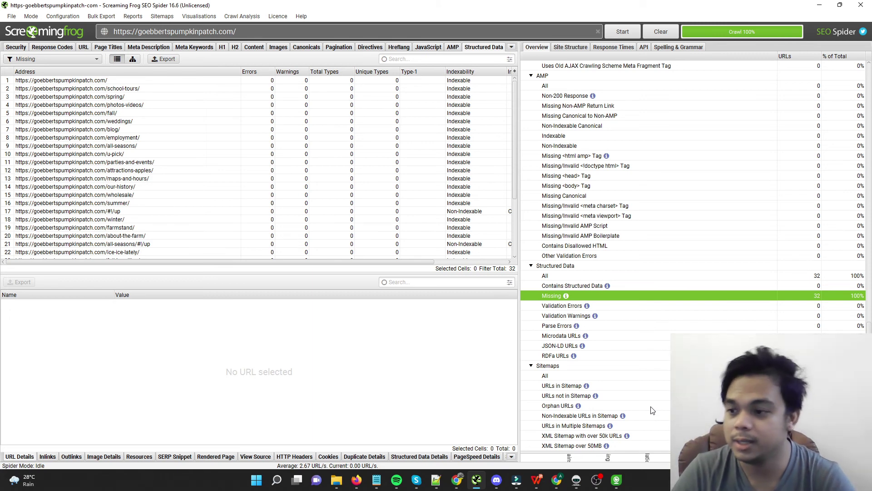
# Check the Search Console filters: Orphan URLs, Non-Indexable with GSC Data, No GSC Data, Clicks Above 0.
pyautogui.scroll(-8, 652, 410)
pyautogui.scroll(-4, 652, 410)
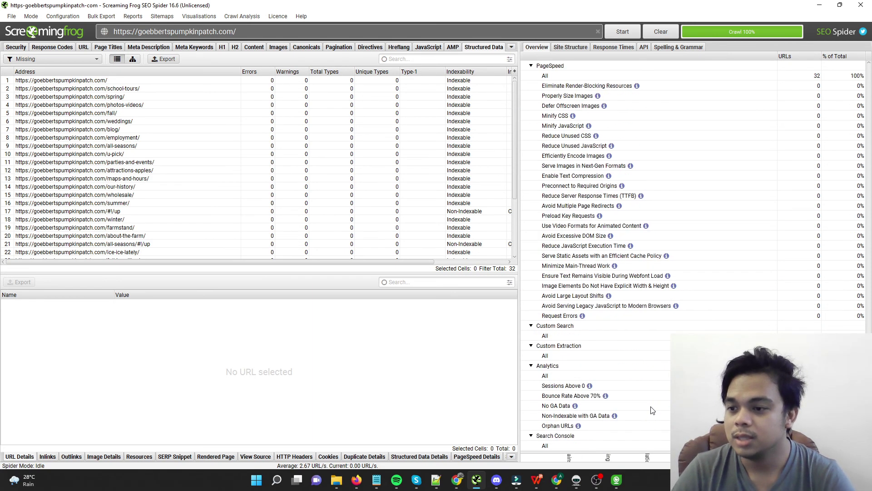
pyautogui.scroll(-5, 653, 410)
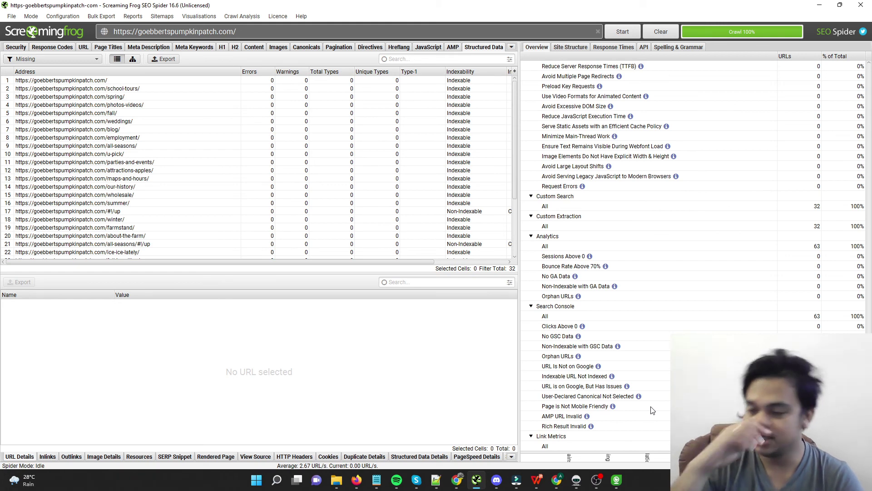
pyautogui.click(661, 357)
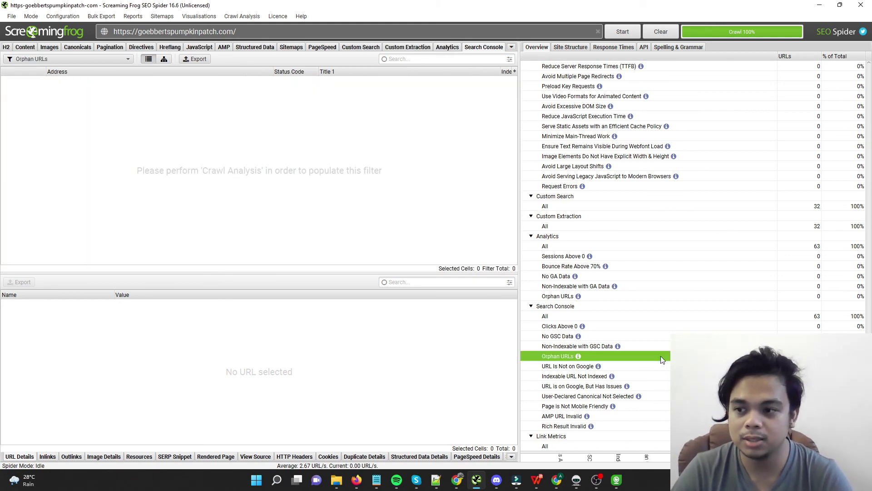
pyautogui.click(661, 347)
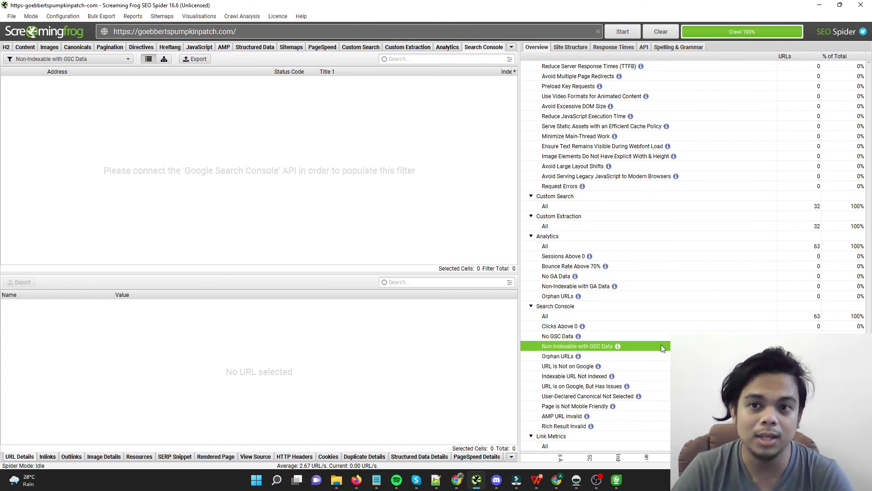
pyautogui.click(672, 326)
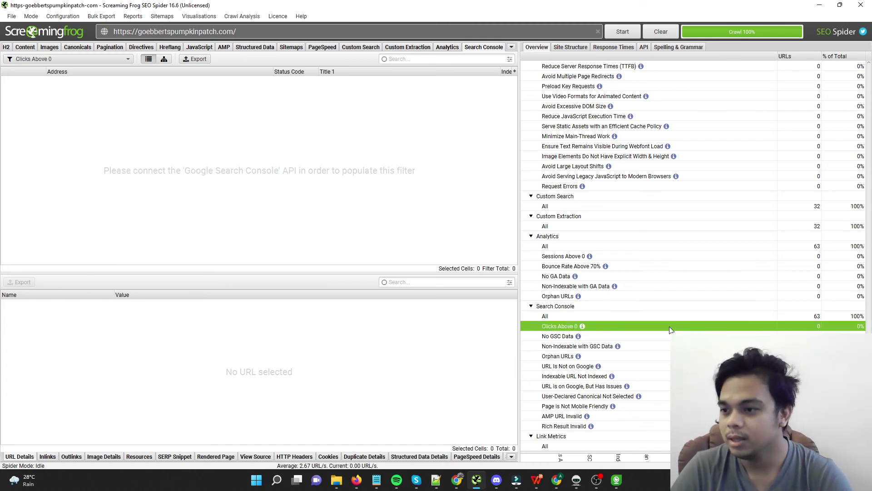
pyautogui.click(676, 334)
pyautogui.click(673, 327)
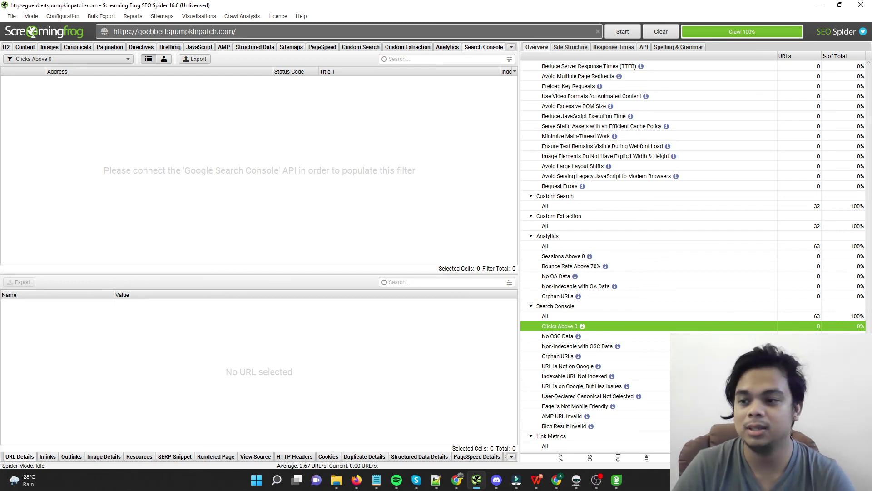
pyautogui.click(558, 356)
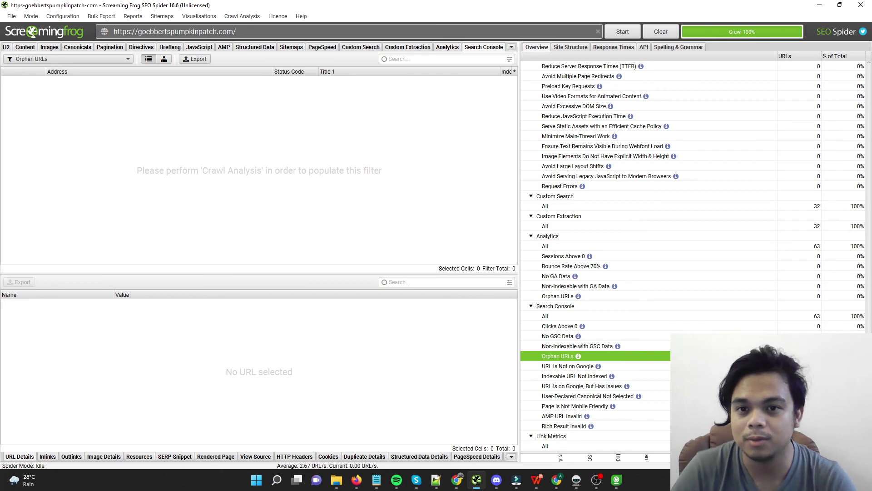
# Check the External filters: no external PDFs, and 17 external HTML URLs.
pyautogui.scroll(15, 693, 254)
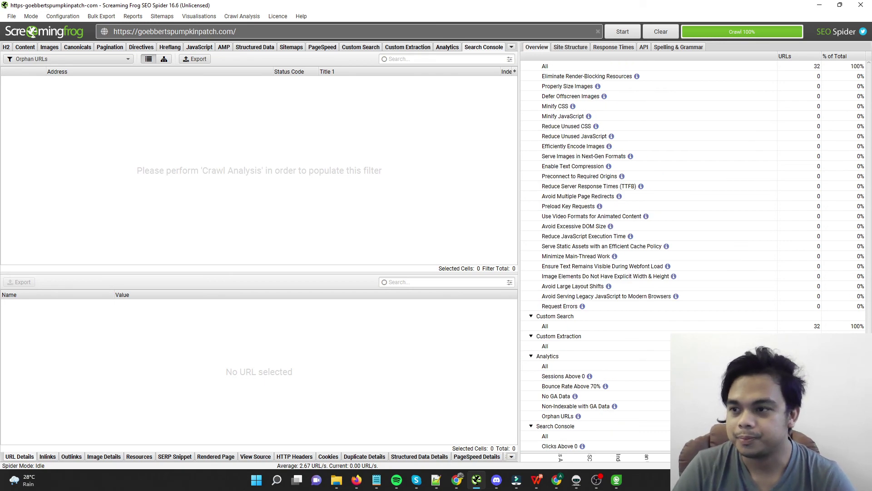
pyautogui.scroll(15, 693, 254)
pyautogui.scroll(20, 693, 254)
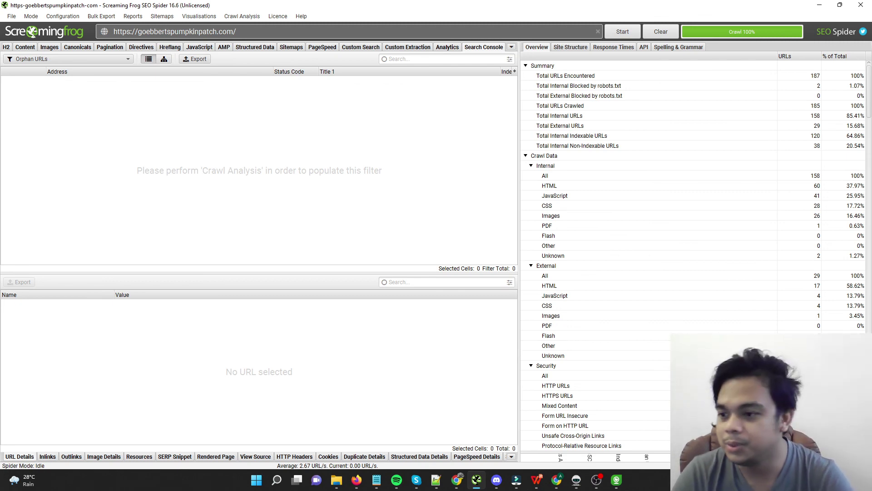
pyautogui.click(592, 326)
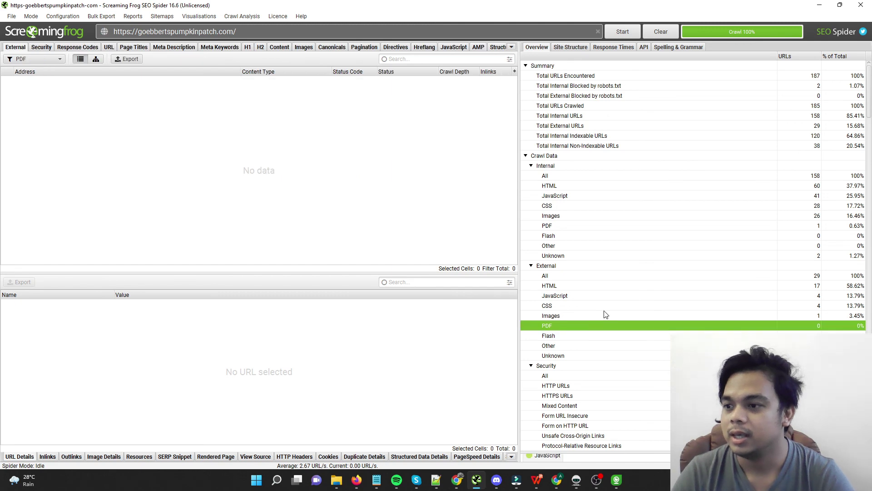
pyautogui.click(633, 285)
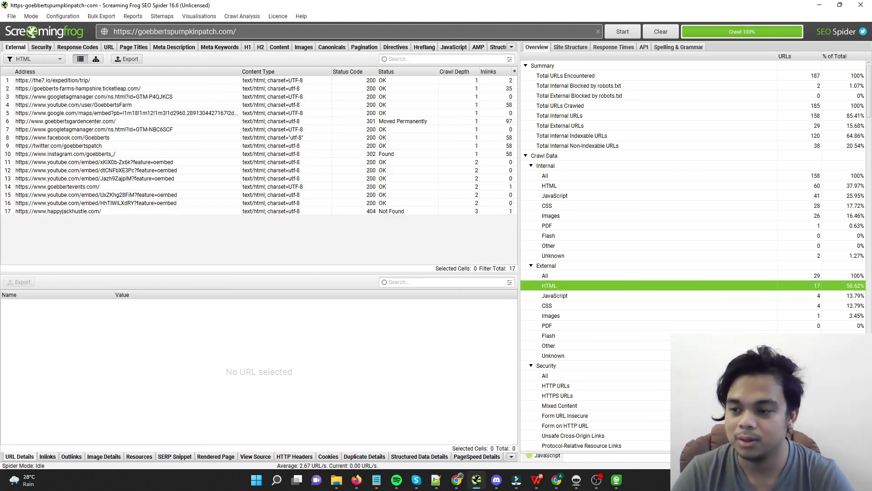
# Filter Security to Unsafe Cross-Origin Links and browse the 32 affected pages.
pyautogui.click(682, 435)
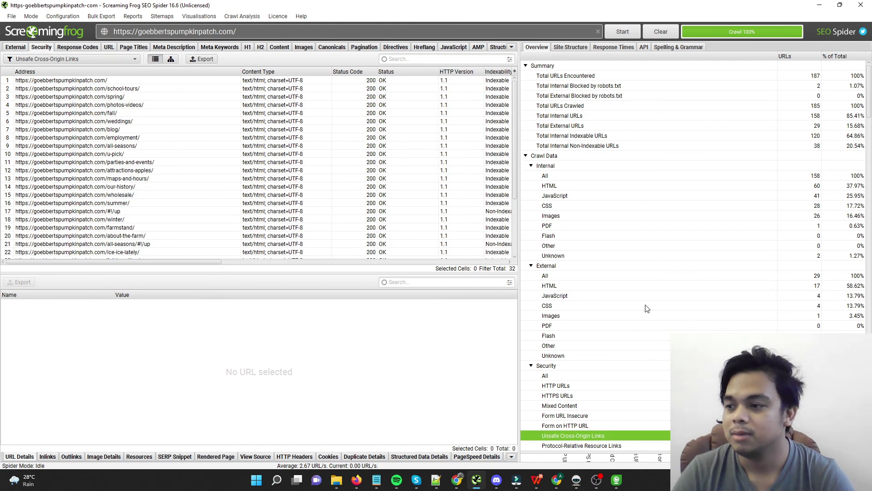
pyautogui.scroll(-8, 653, 300)
pyautogui.scroll(-5, 652, 301)
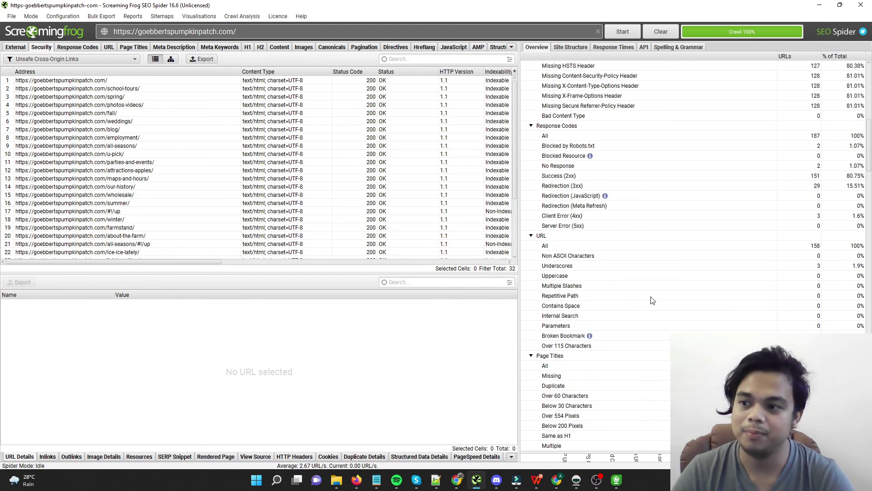